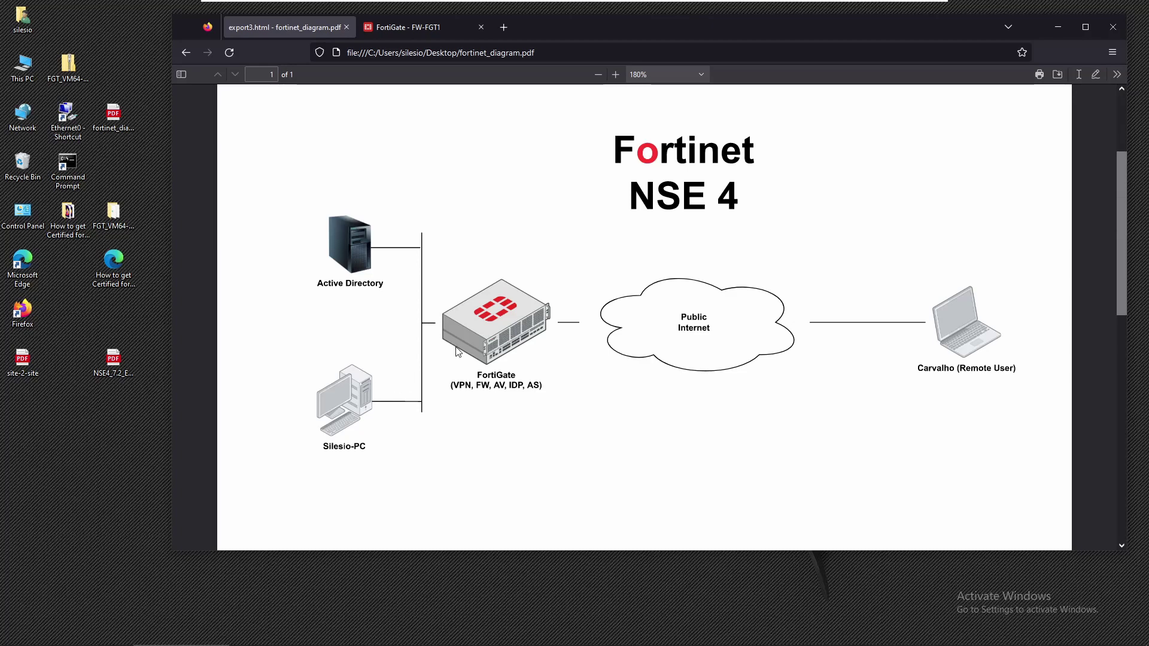
# - In FortiGate, go to VPN > IPsec Tunnels and bring up the new-VPN options
pyautogui.click(434, 28)
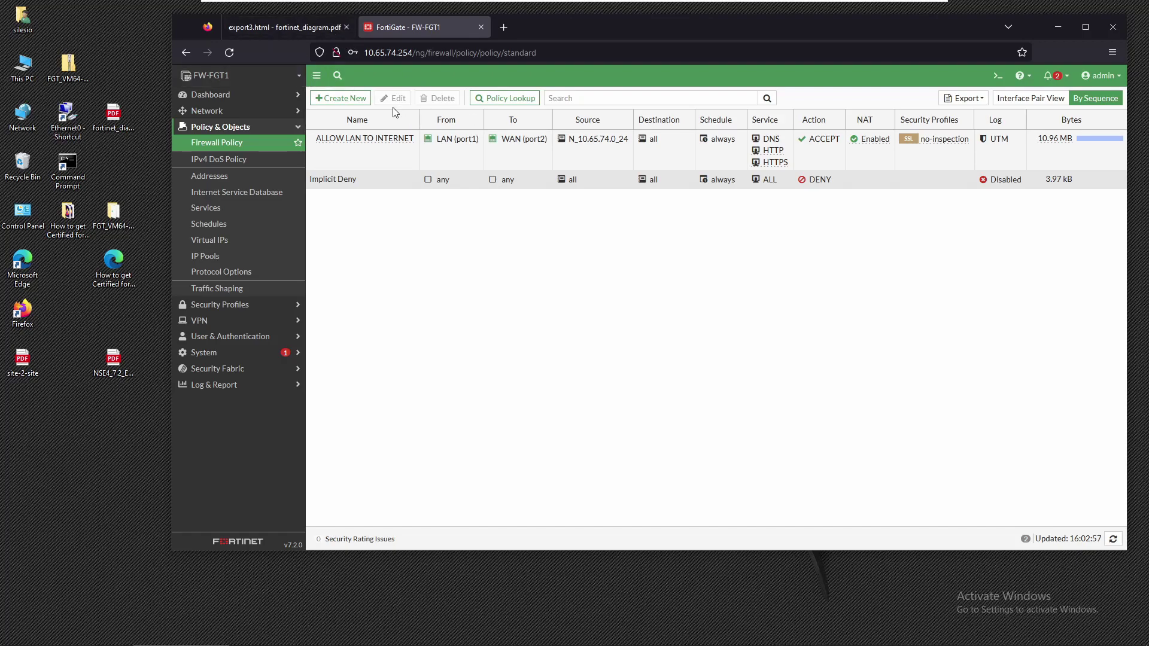
pyautogui.click(431, 180)
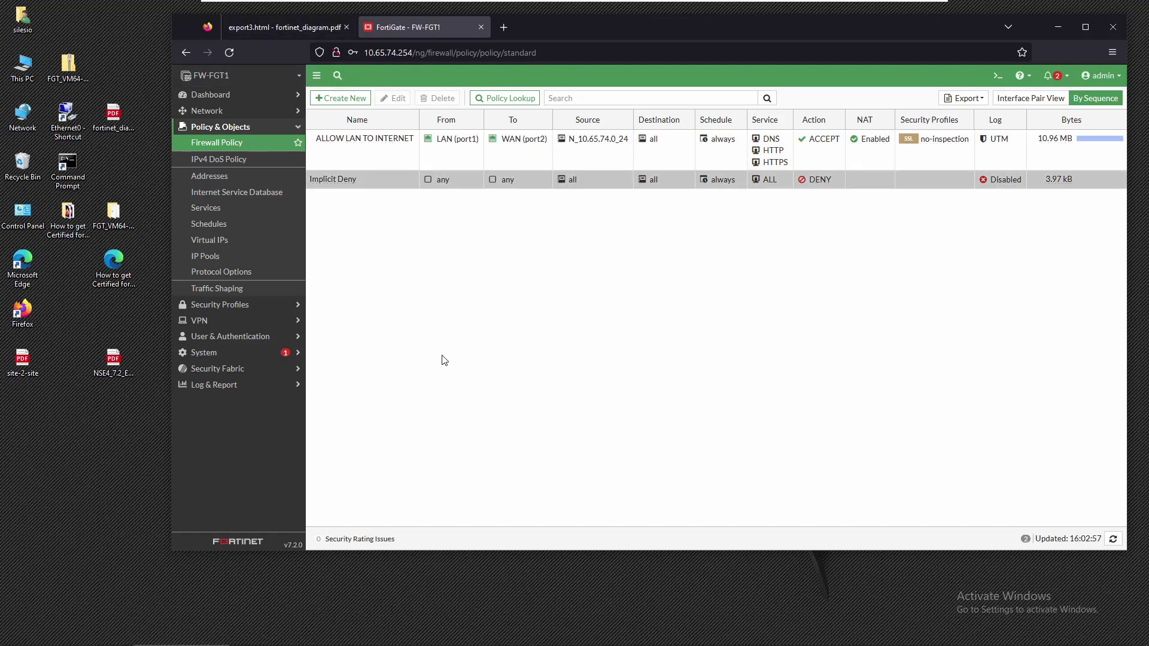
pyautogui.click(268, 324)
pyautogui.click(253, 193)
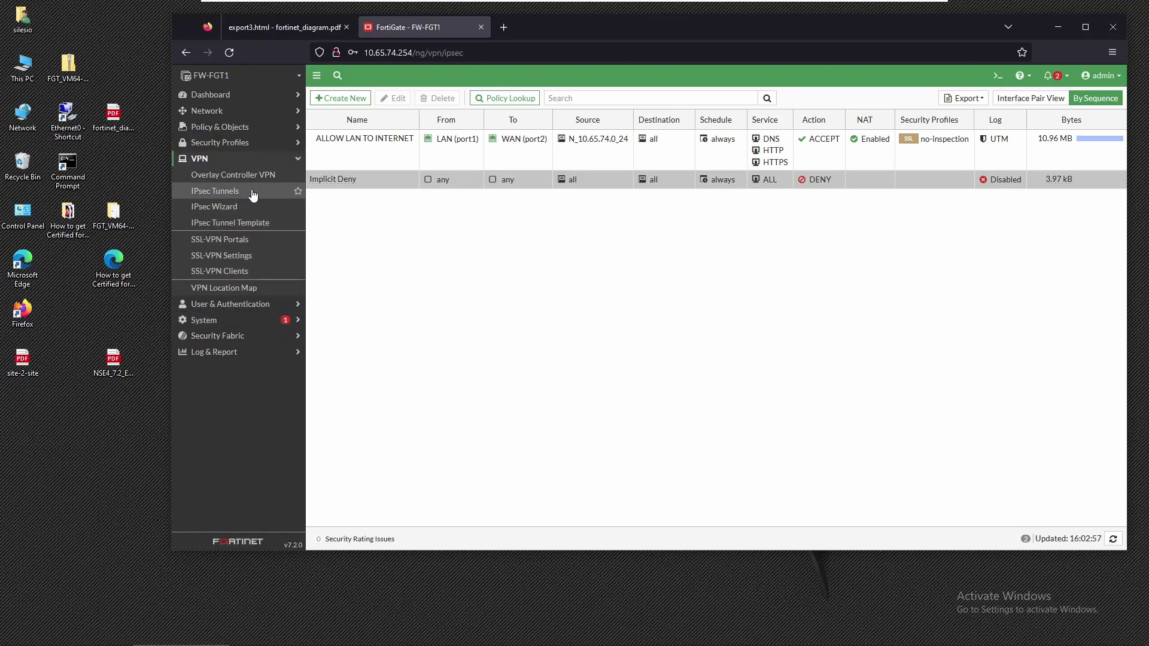
pyautogui.click(367, 100)
# - Start a new IPsec tunnel named REMOTE_ACCESS using the Remote Access template
pyautogui.click(359, 119)
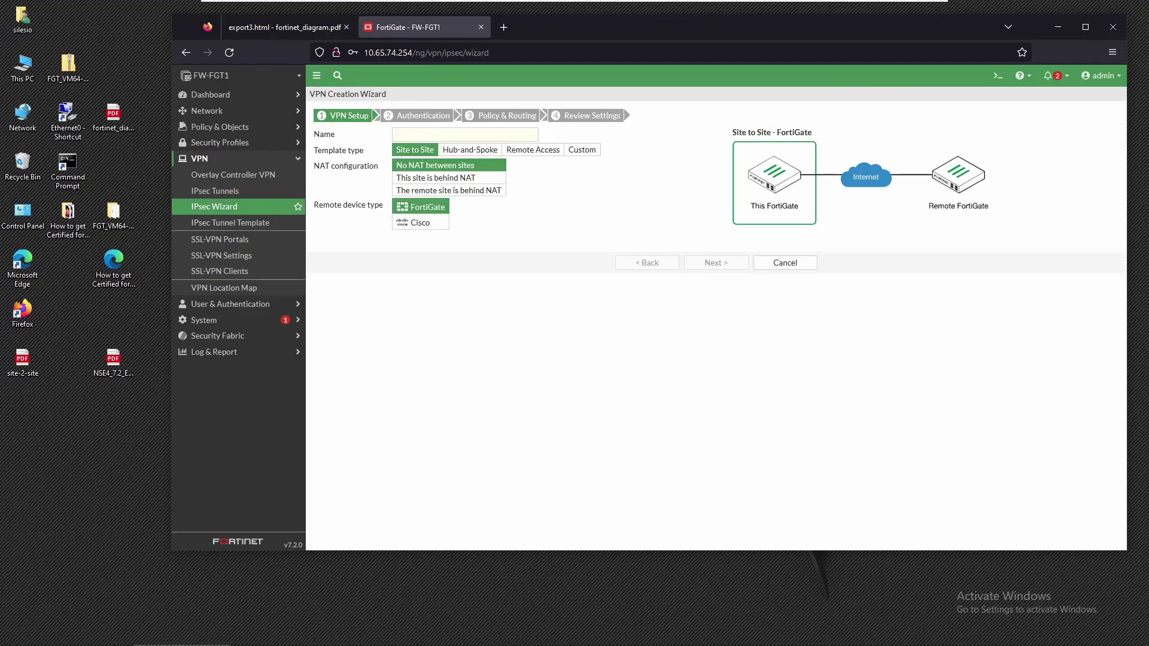
pyautogui.write('RE')
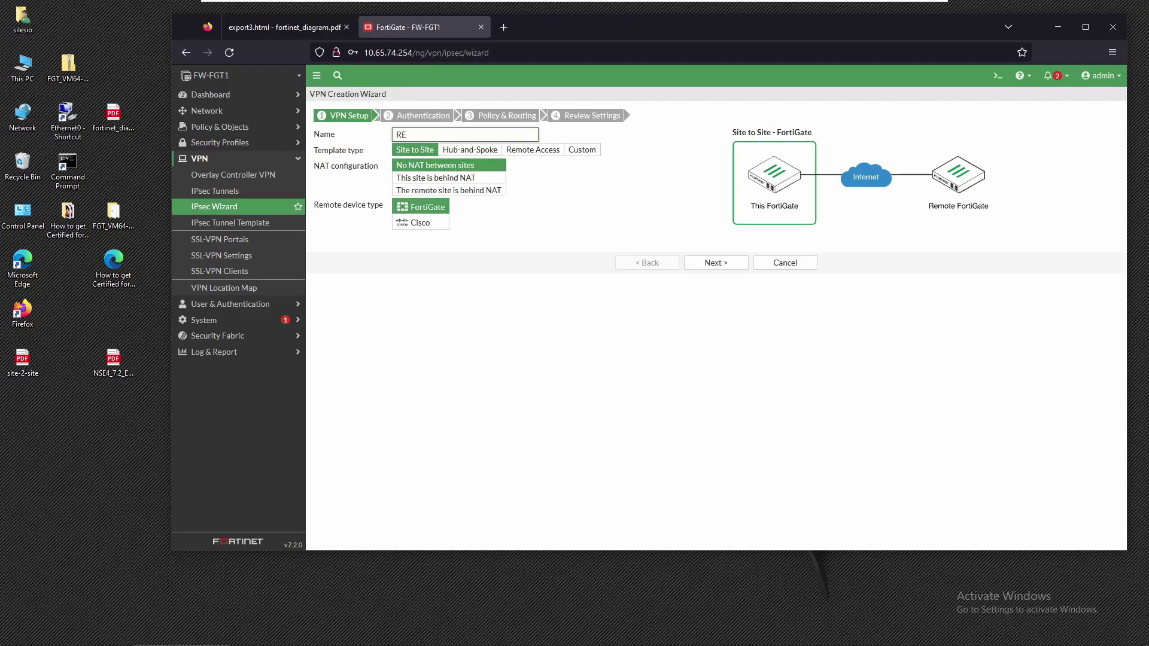
pyautogui.write('MOTE_ACCESS')
pyautogui.click(542, 153)
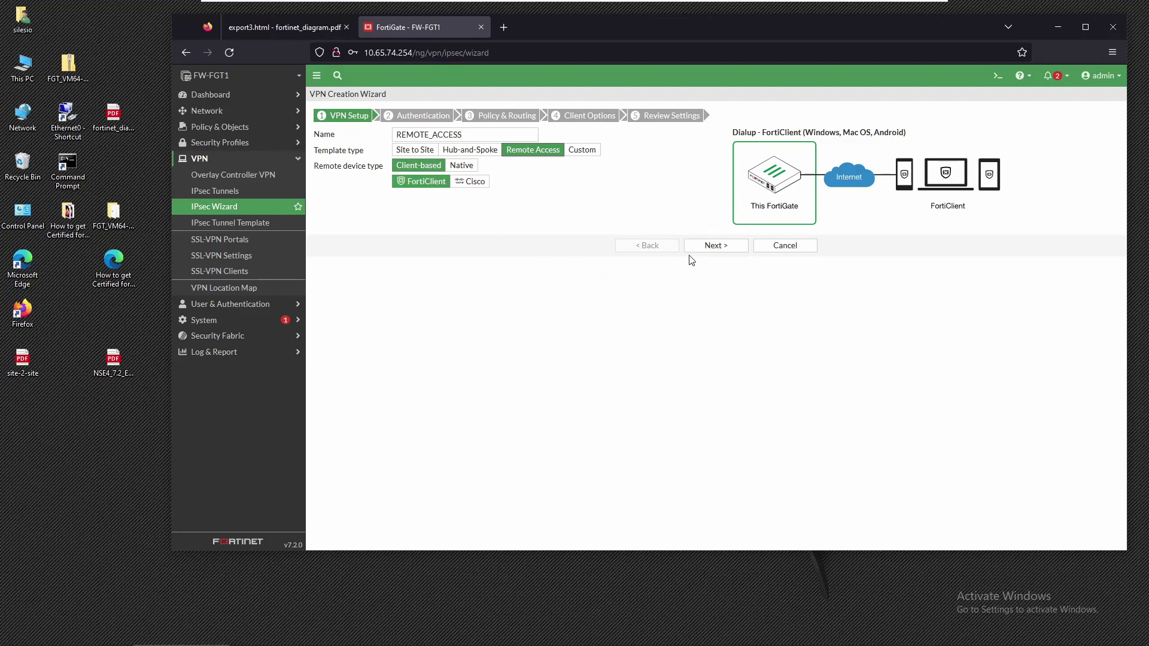
pyautogui.click(719, 247)
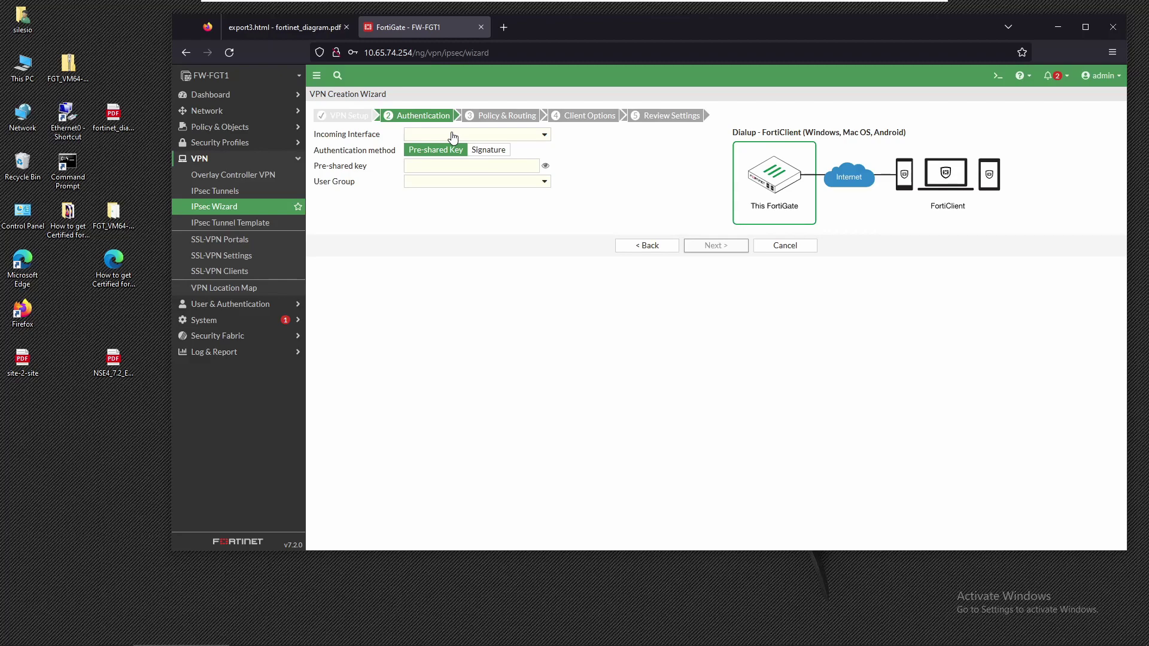
# - Set incoming interface WAN (port2), enter the pre-shared key, and start a new user group
pyautogui.click(453, 137)
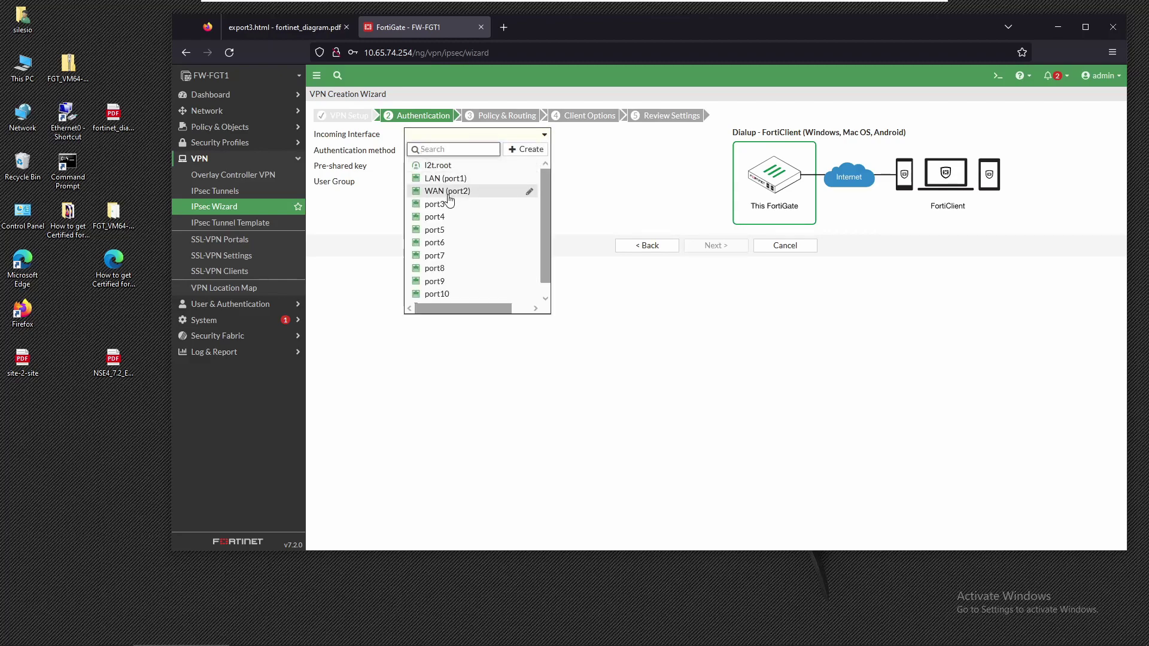
pyautogui.click(484, 194)
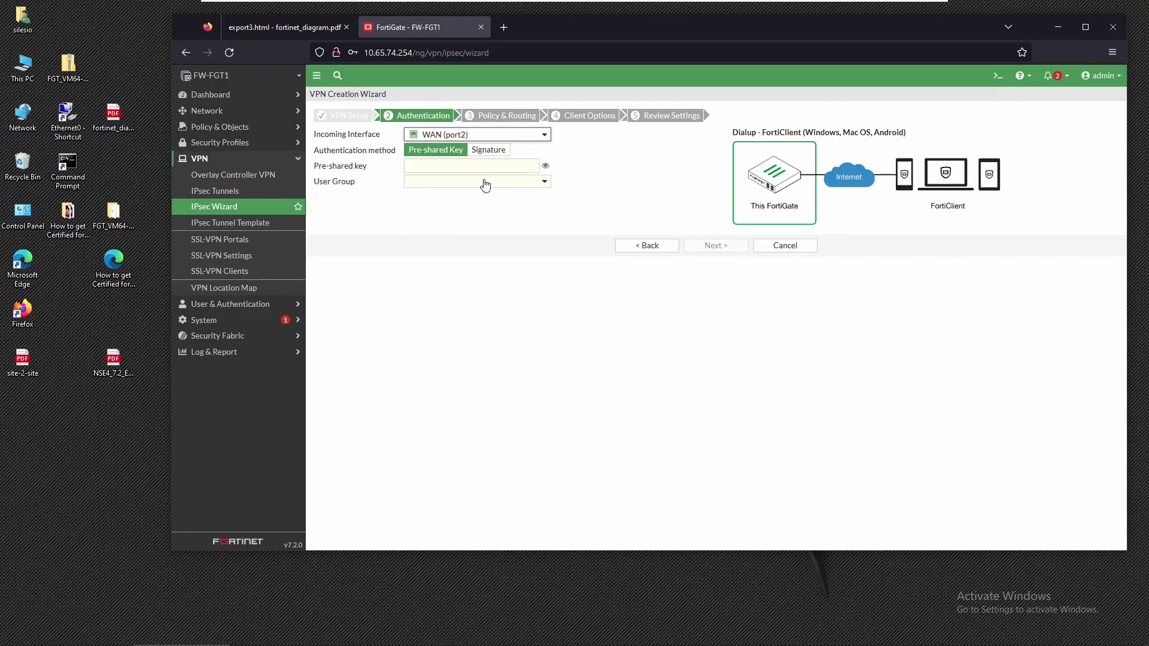
pyautogui.click(445, 166)
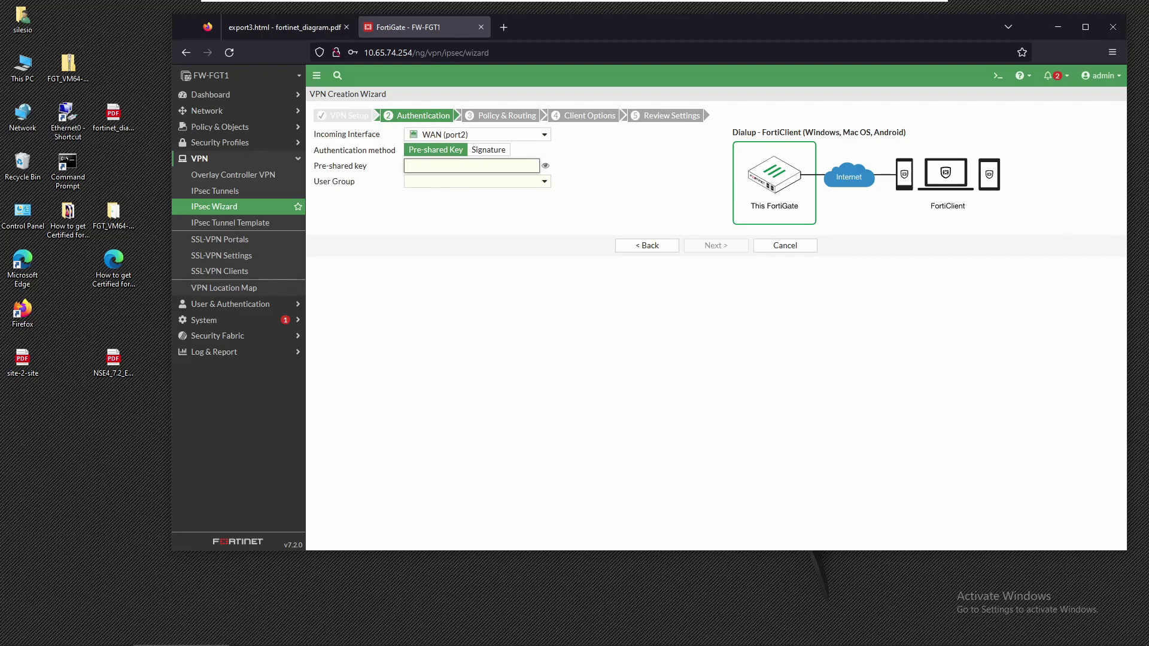
pyautogui.click(522, 187)
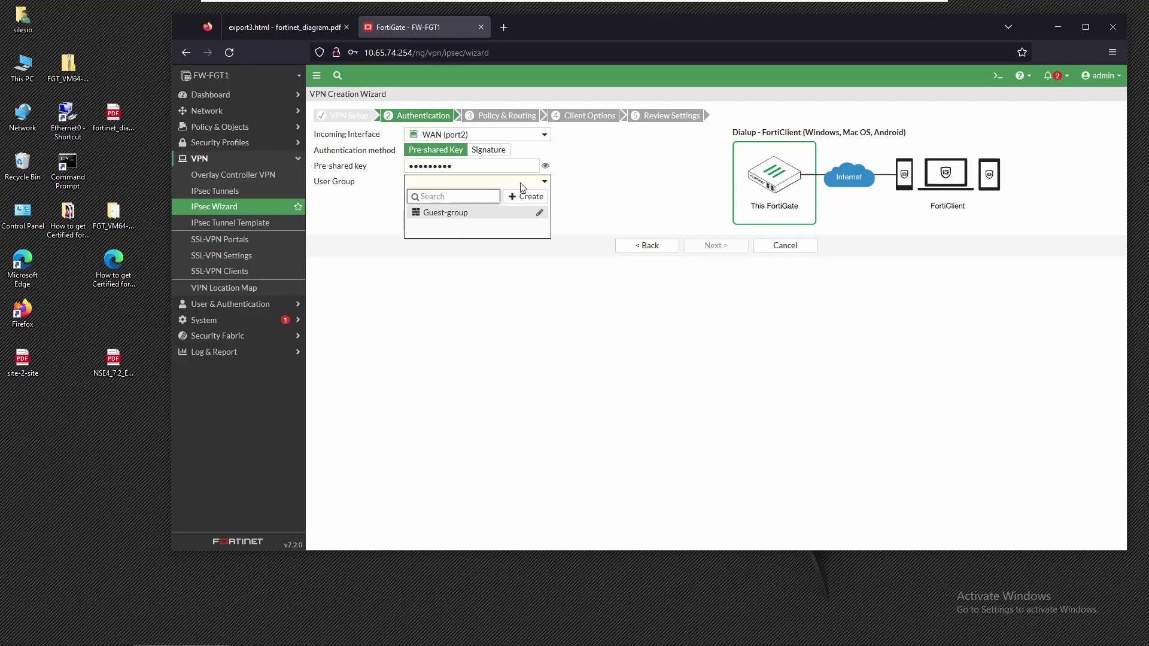
pyautogui.click(526, 198)
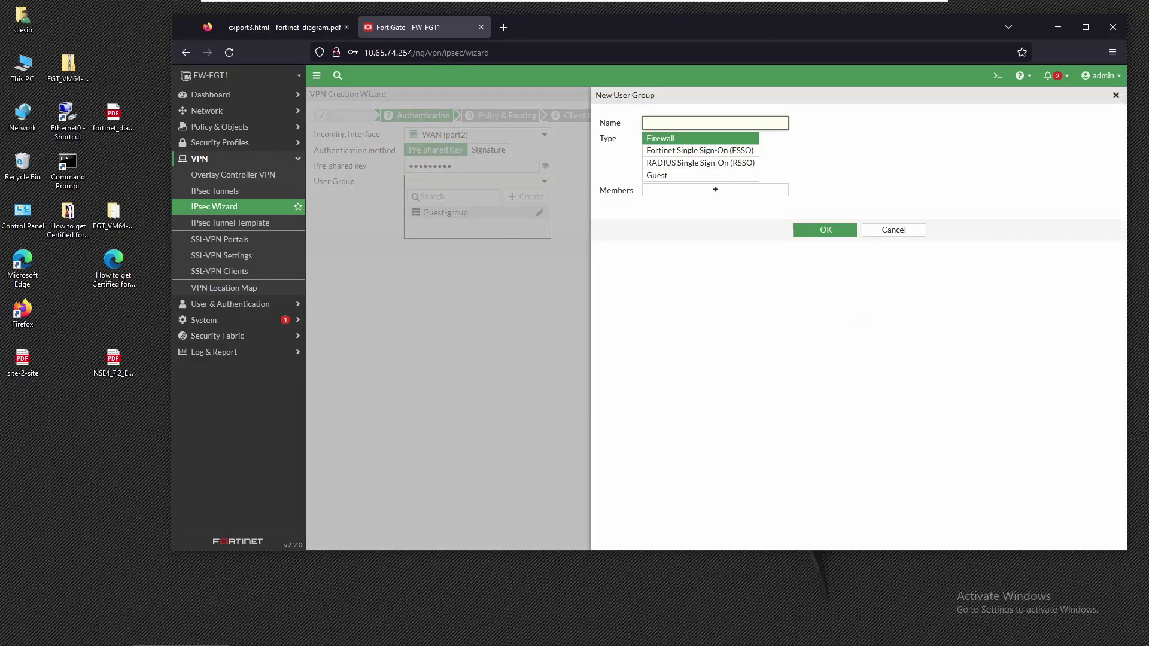
# - Name the Firewall group GROUP_REMOTE_ACCESS and begin creating a new user as its member
pyautogui.write('GROUP_REMOTE_ACCESS')
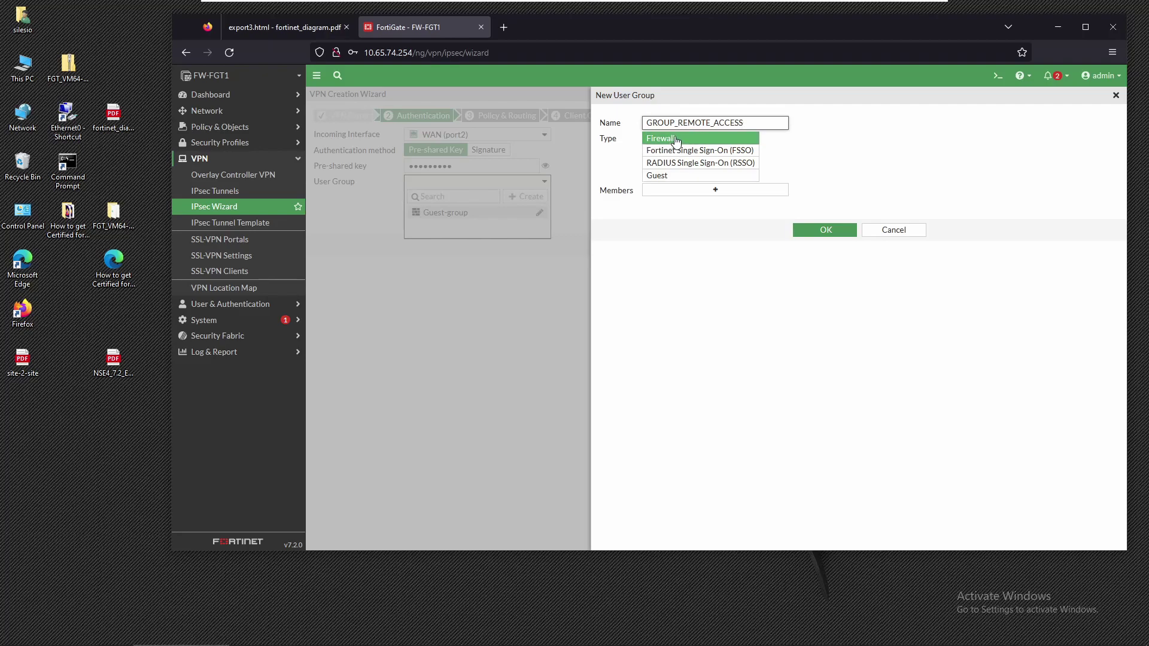
pyautogui.click(750, 191)
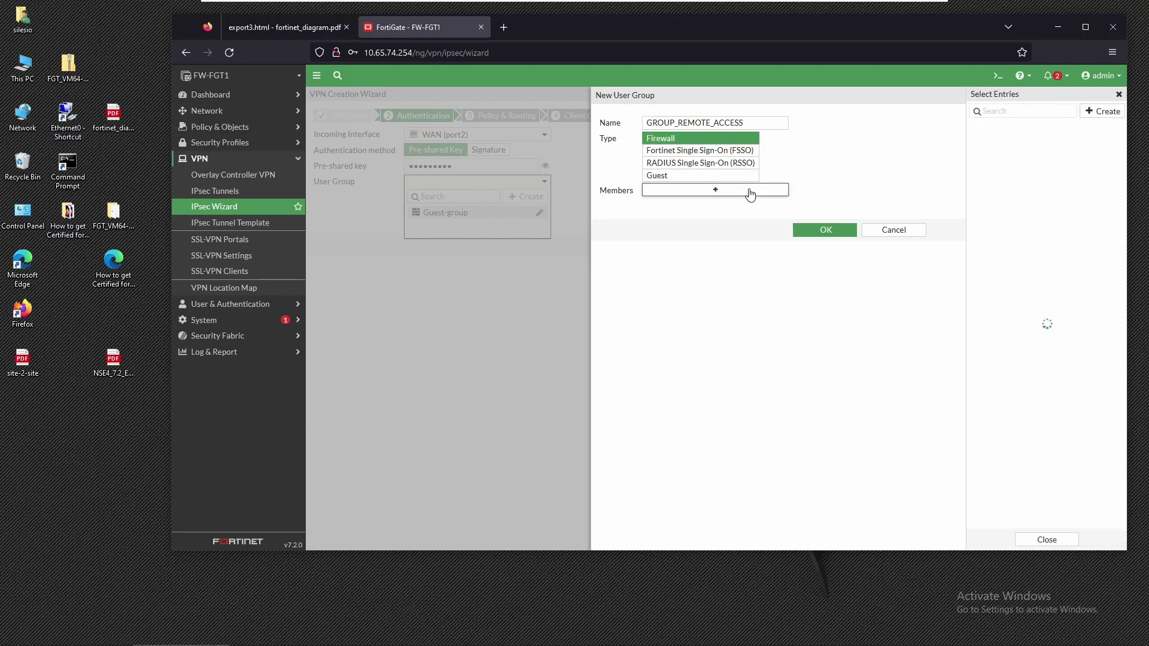
pyautogui.click(1106, 112)
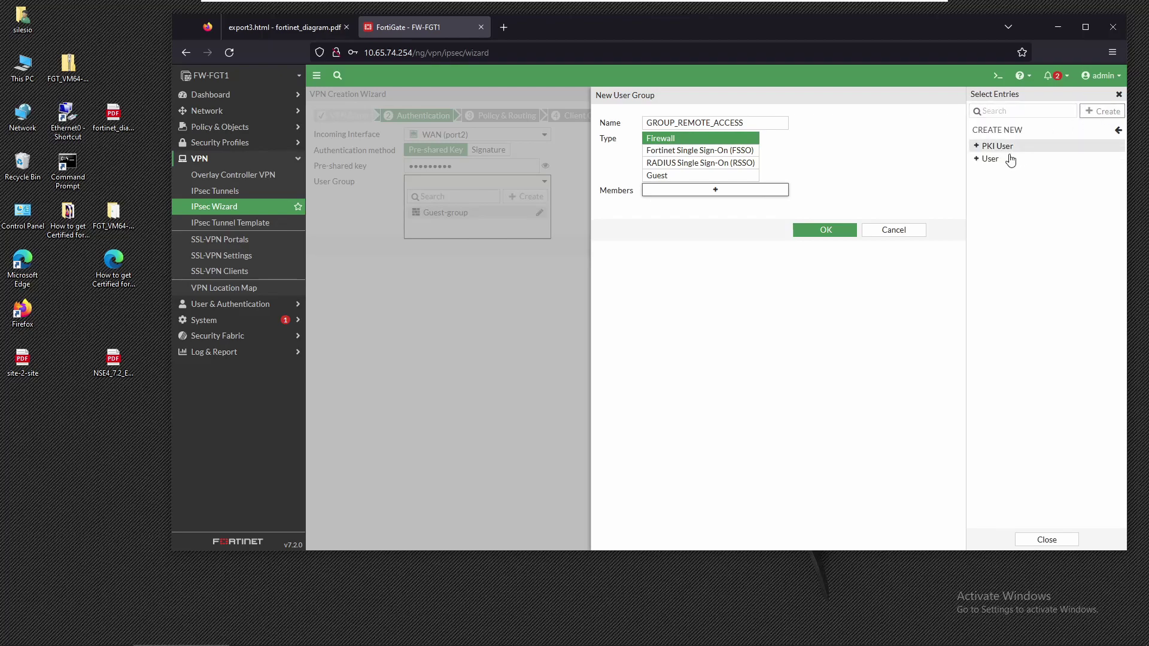
pyautogui.click(1009, 158)
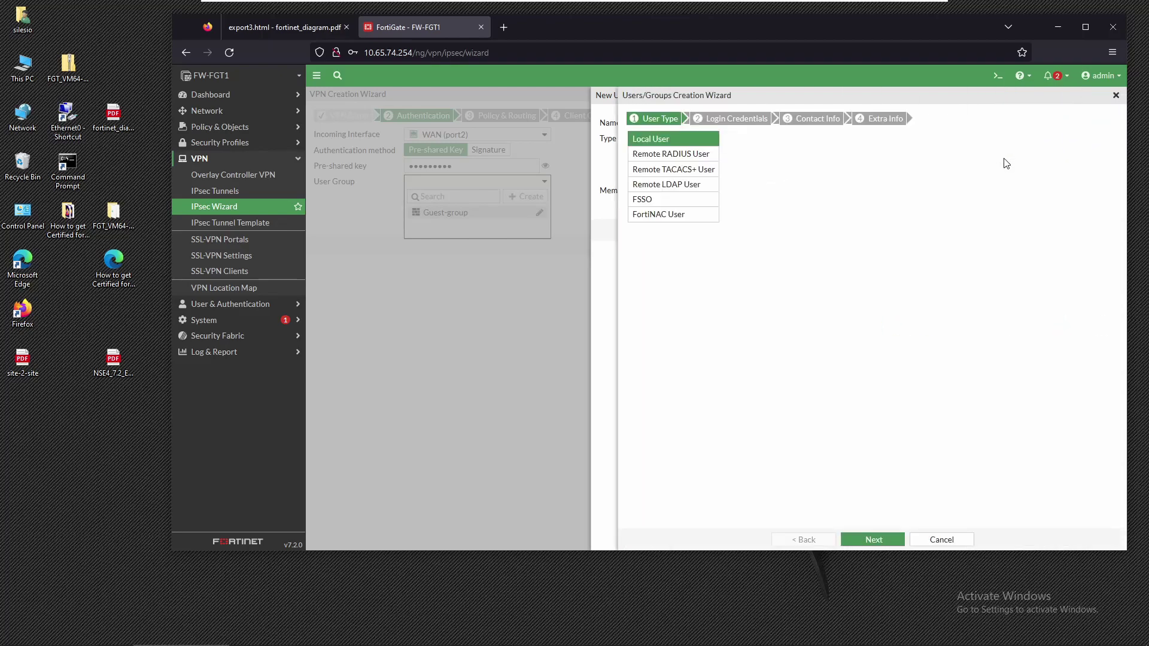
# - Create a local user with a username and password, skipping contact info, and submit it
pyautogui.click(864, 541)
pyautogui.write('carvalho')
pyautogui.press('Tab')
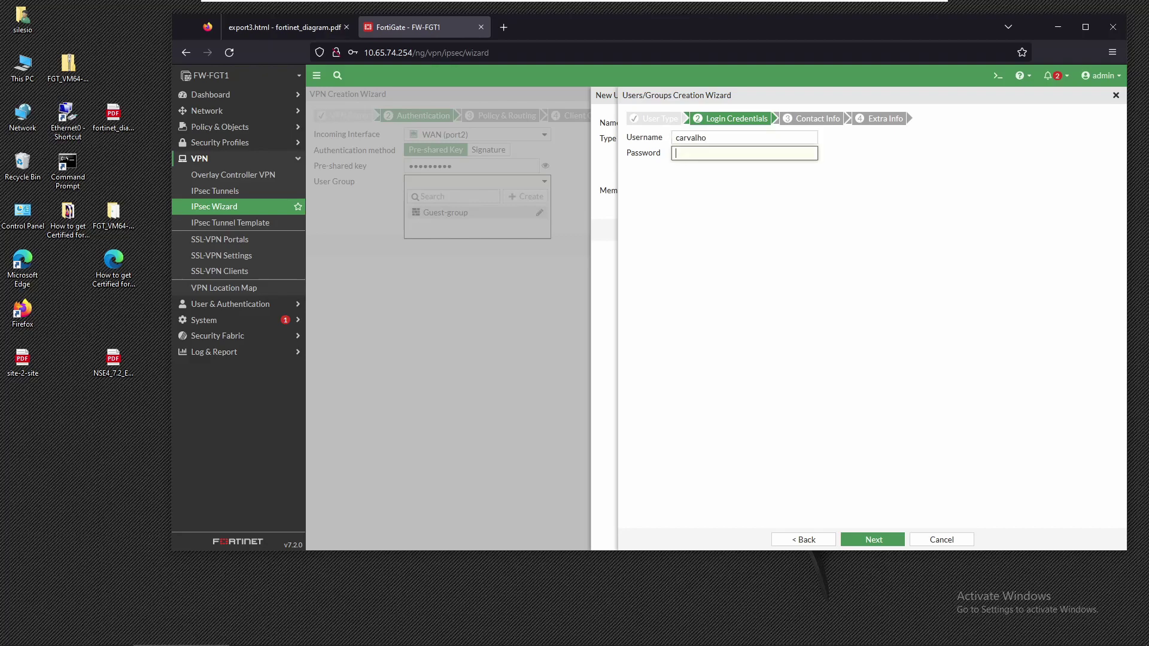
pyautogui.click(886, 542)
pyautogui.click(888, 541)
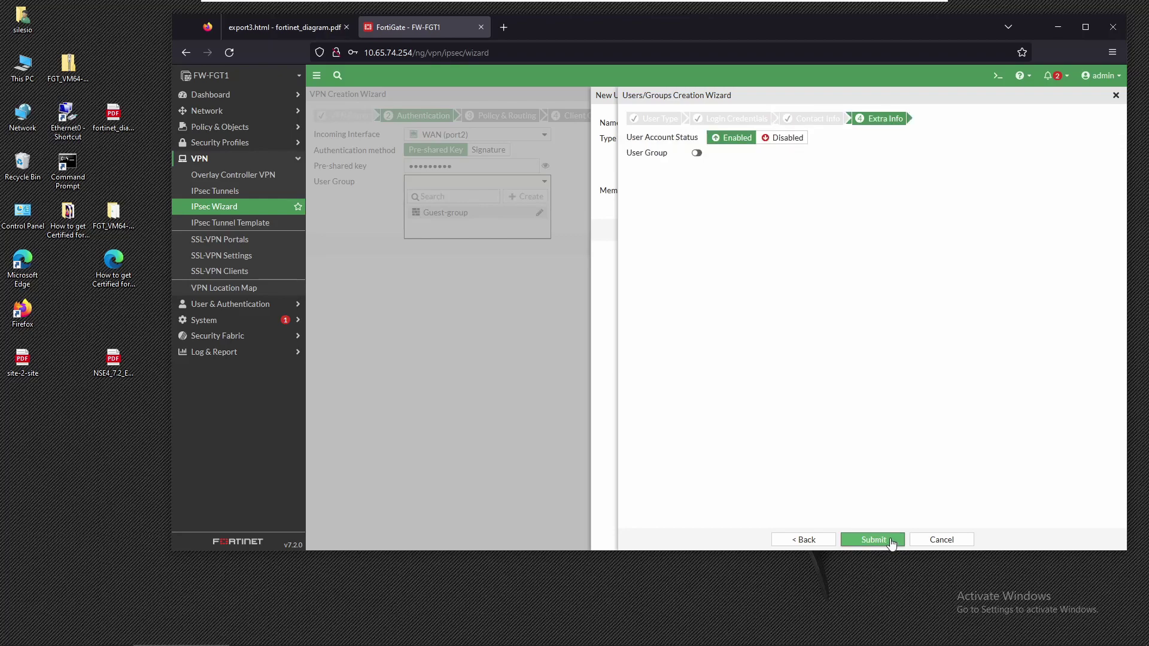
pyautogui.click(890, 541)
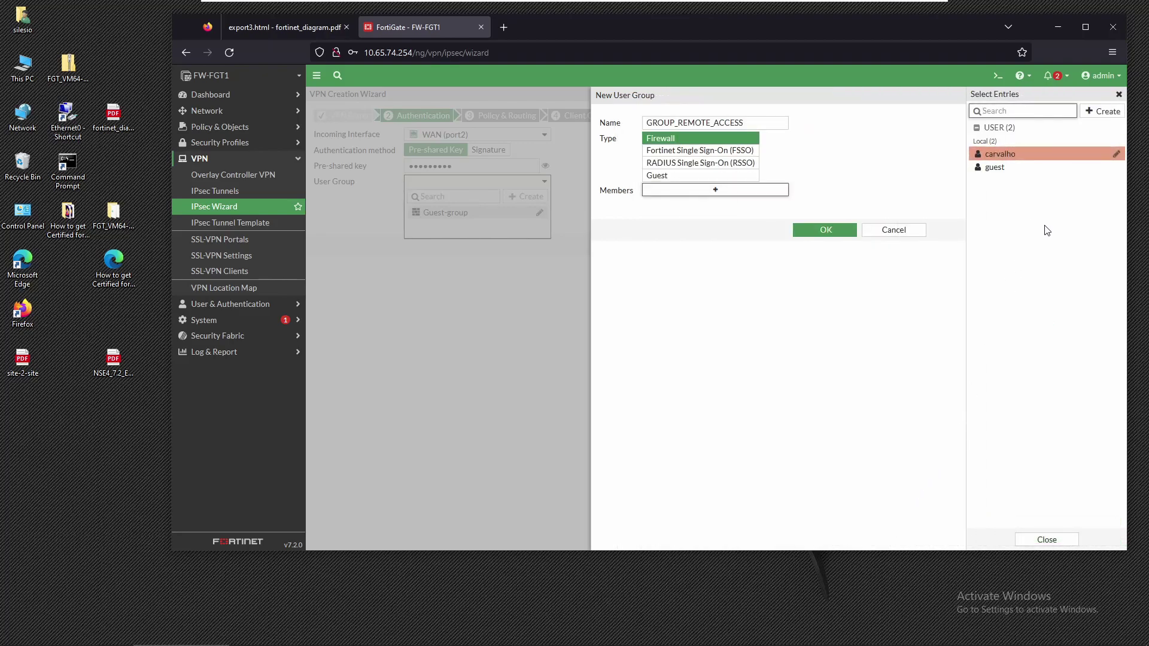
# - Add the new user to GROUP_REMOTE_ACCESS, save it, and assign it as the tunnel's user group
pyautogui.click(1020, 155)
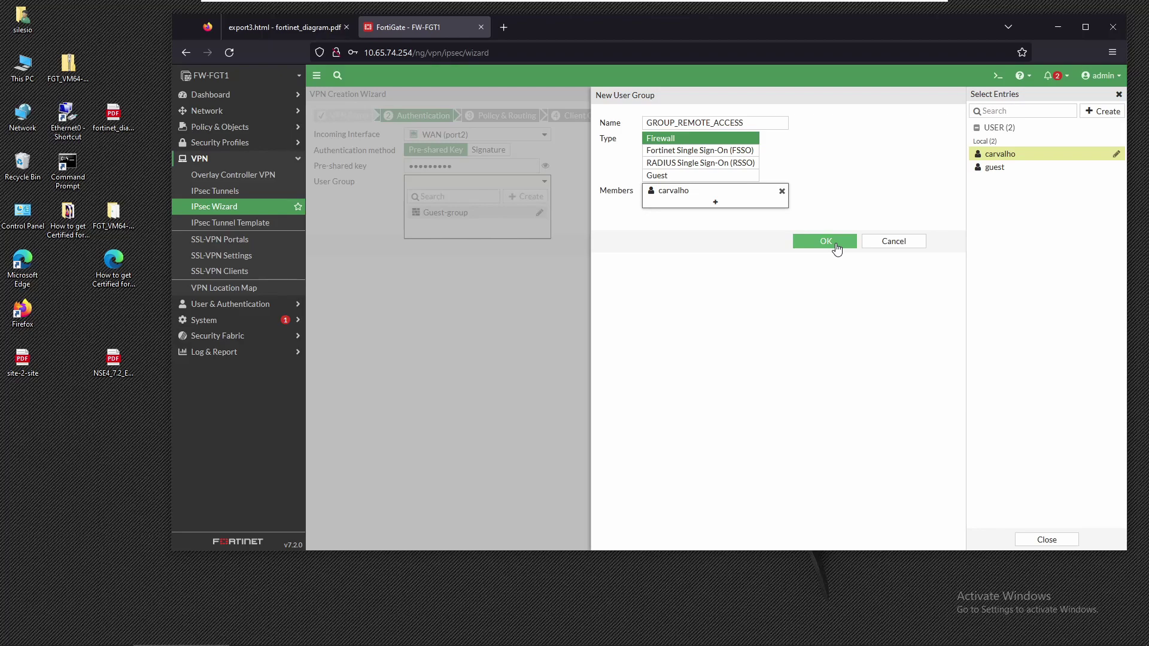
pyautogui.click(837, 248)
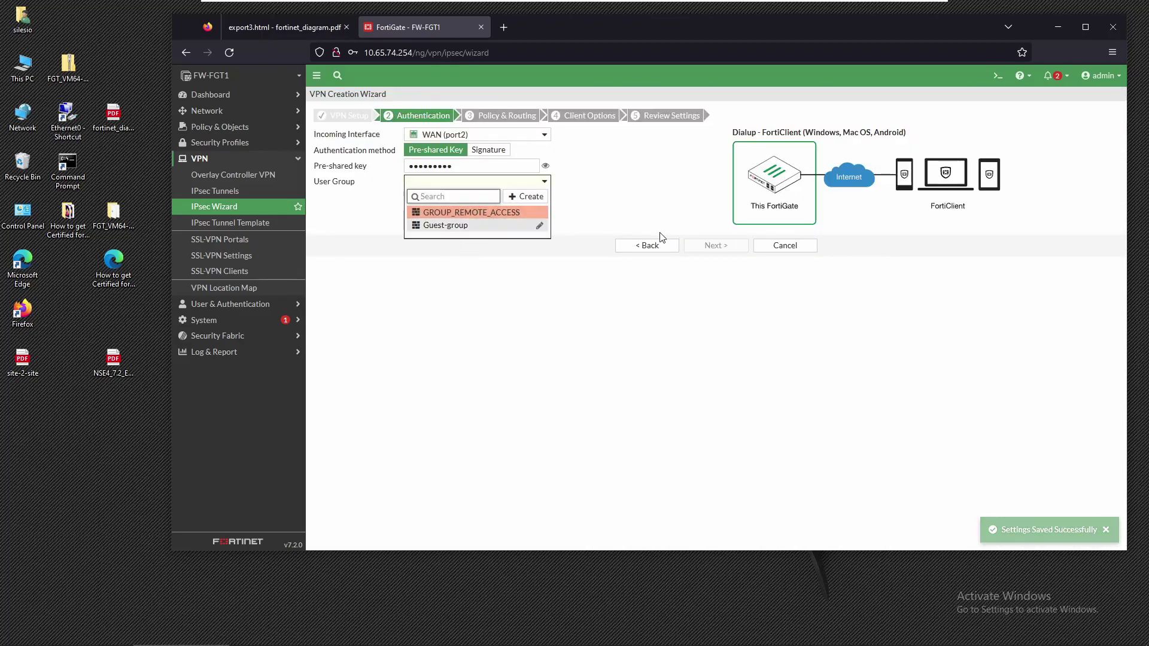
pyautogui.click(443, 213)
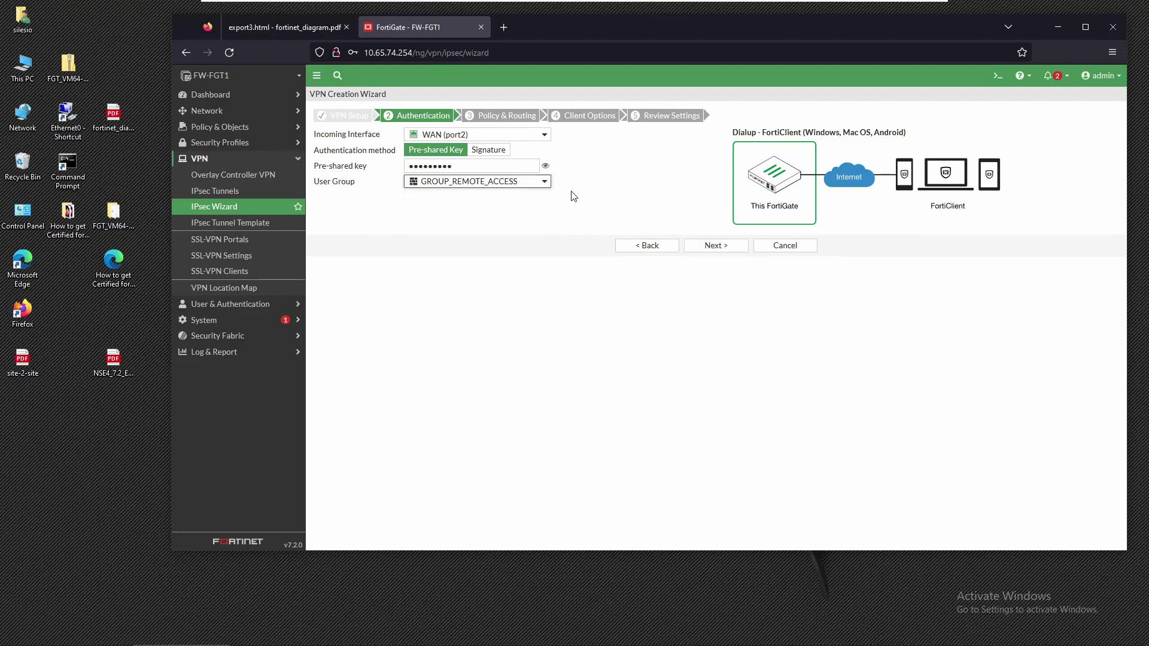
pyautogui.press('Return')
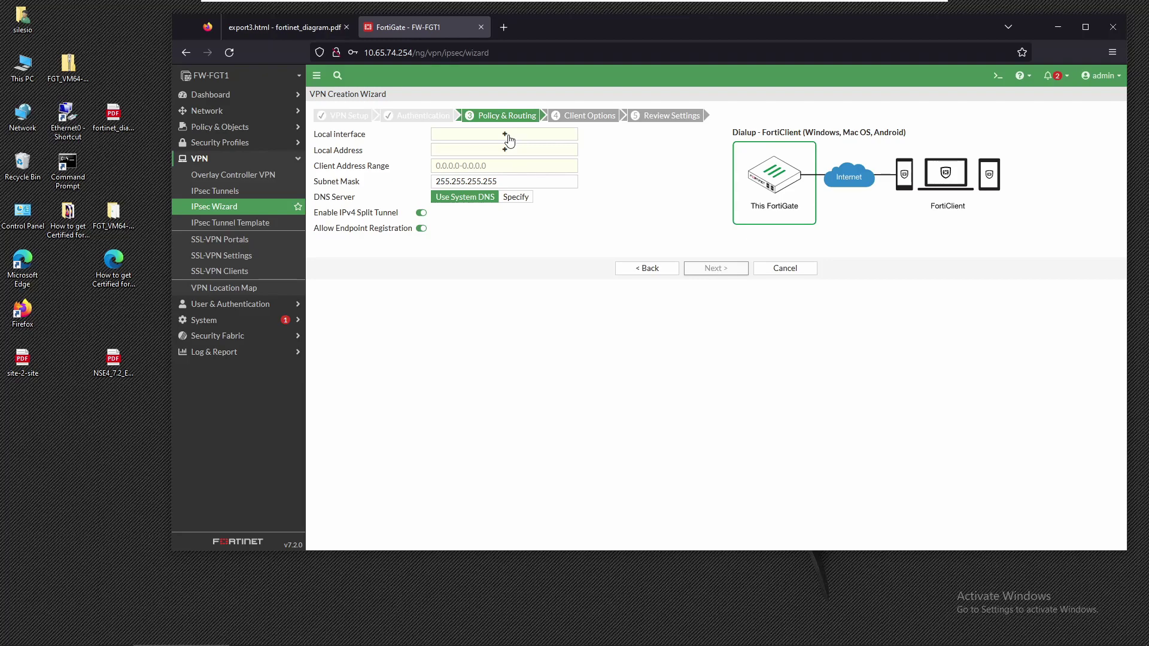
# - Set local interface LAN (port1), local address N_10.65.74.0_24, and client range 10.1.1.1-10.1.1.10
pyautogui.click(508, 134)
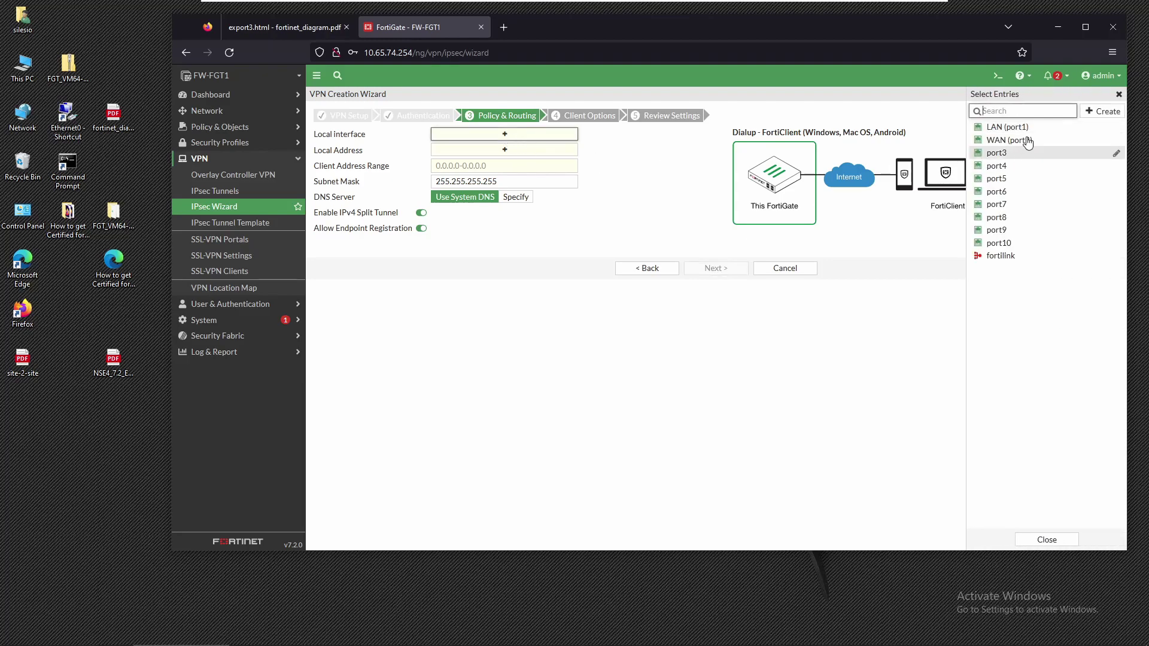
pyautogui.click(1009, 127)
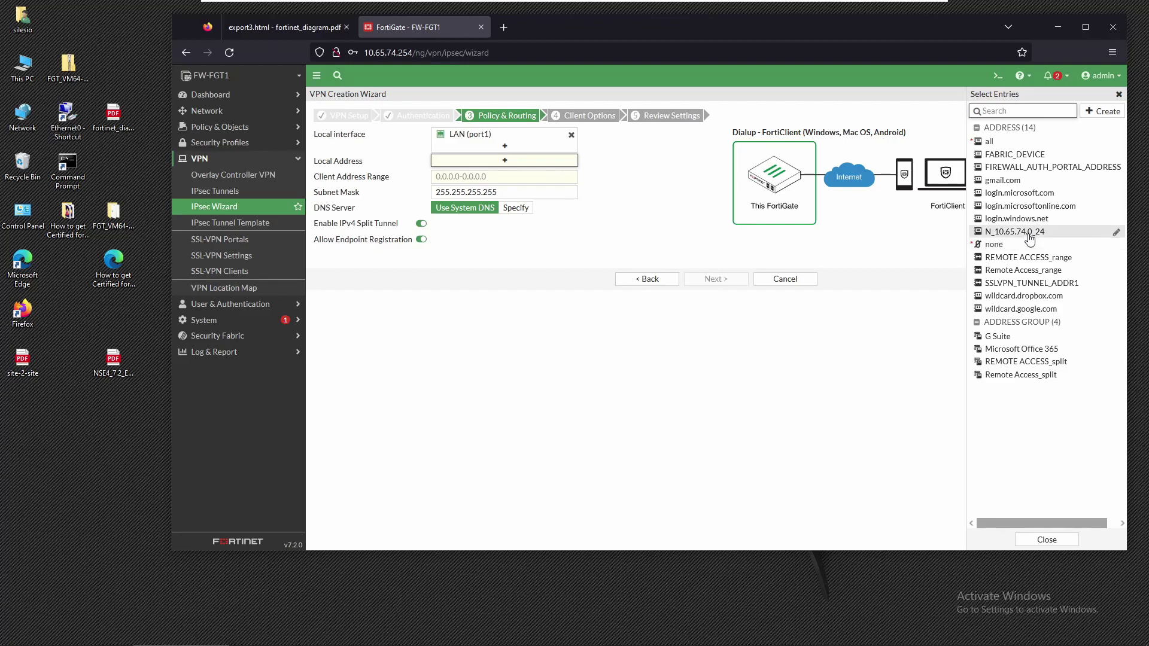
pyautogui.moveTo(1037, 237)
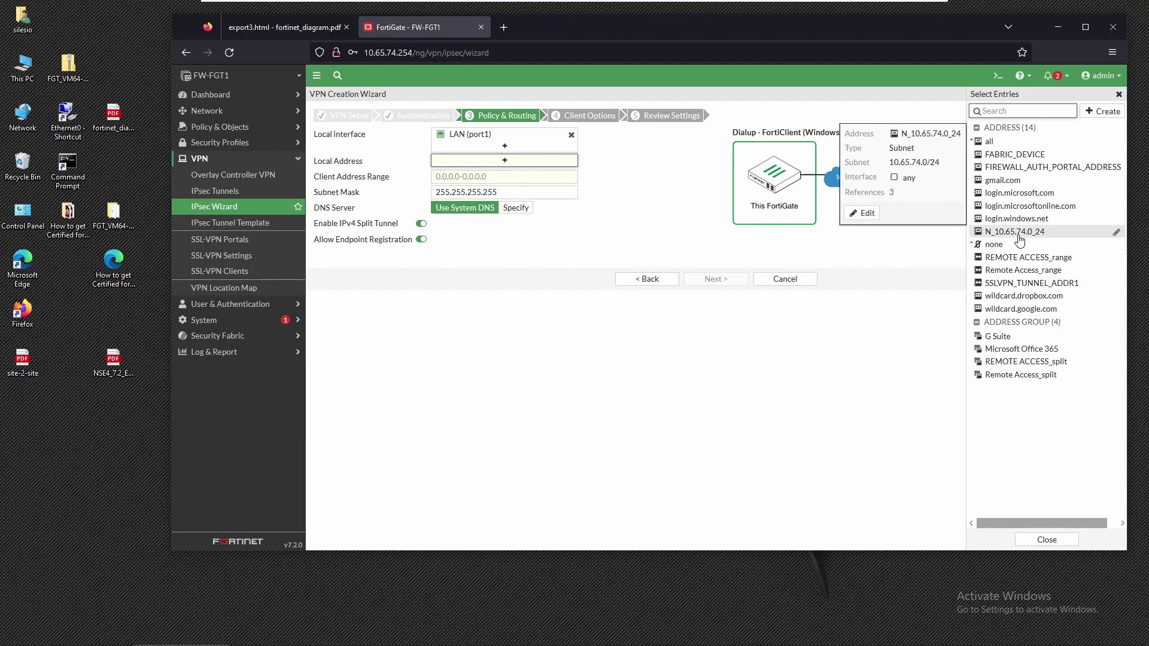
pyautogui.click(1034, 242)
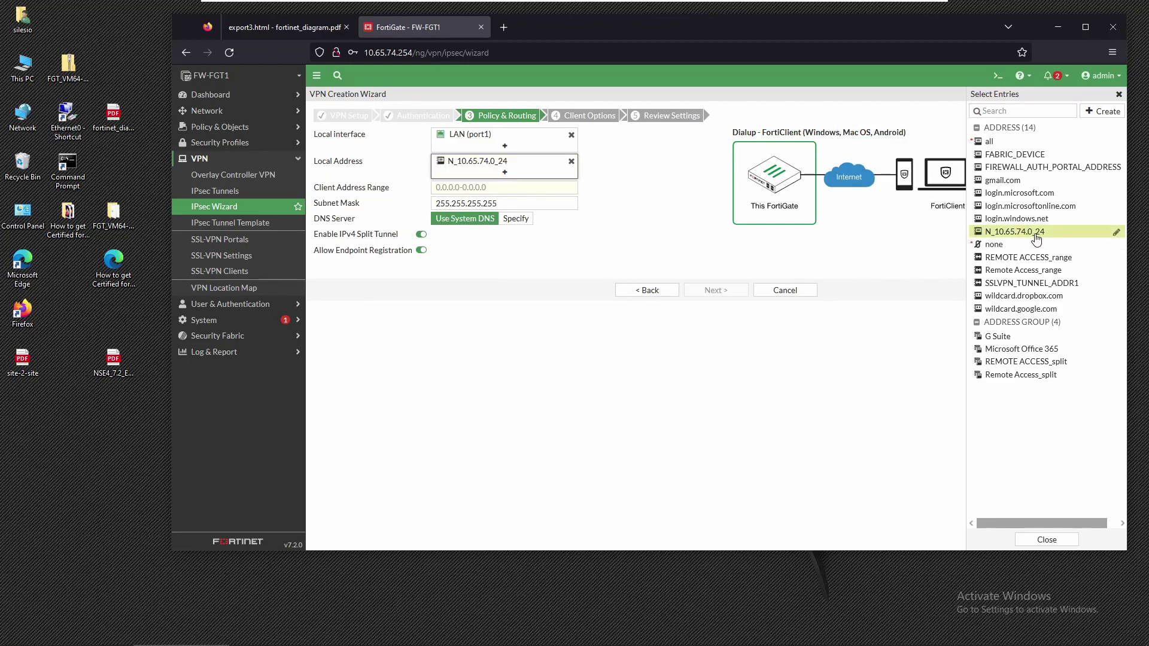
pyautogui.click(478, 187)
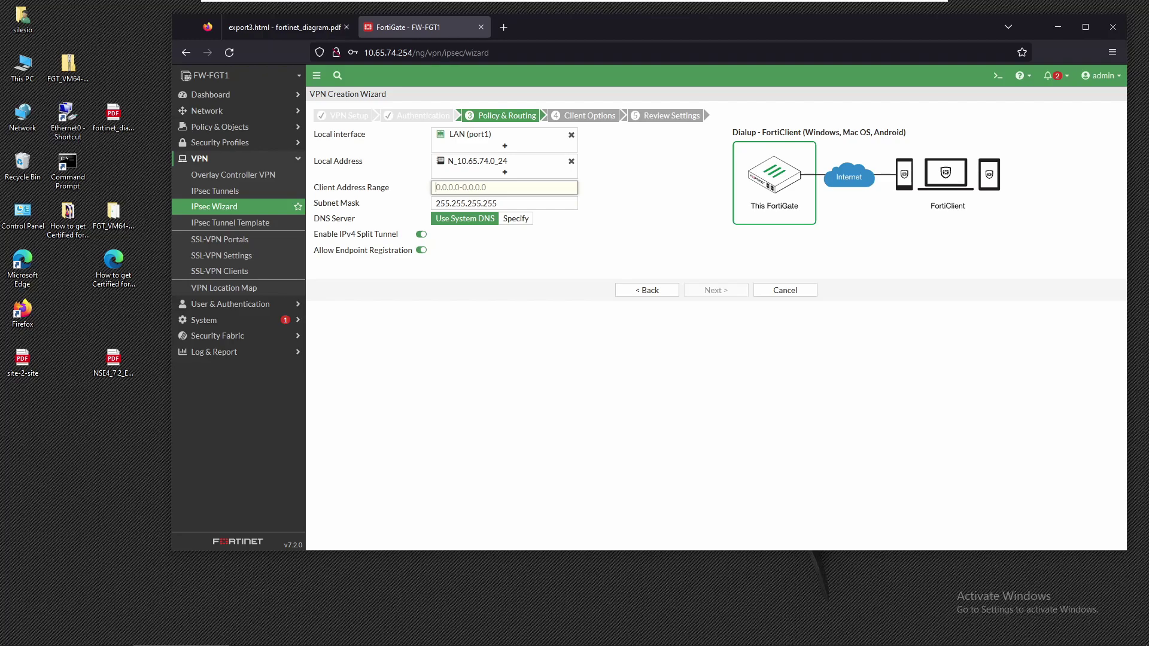
pyautogui.write('10.1.1.1-10.1')
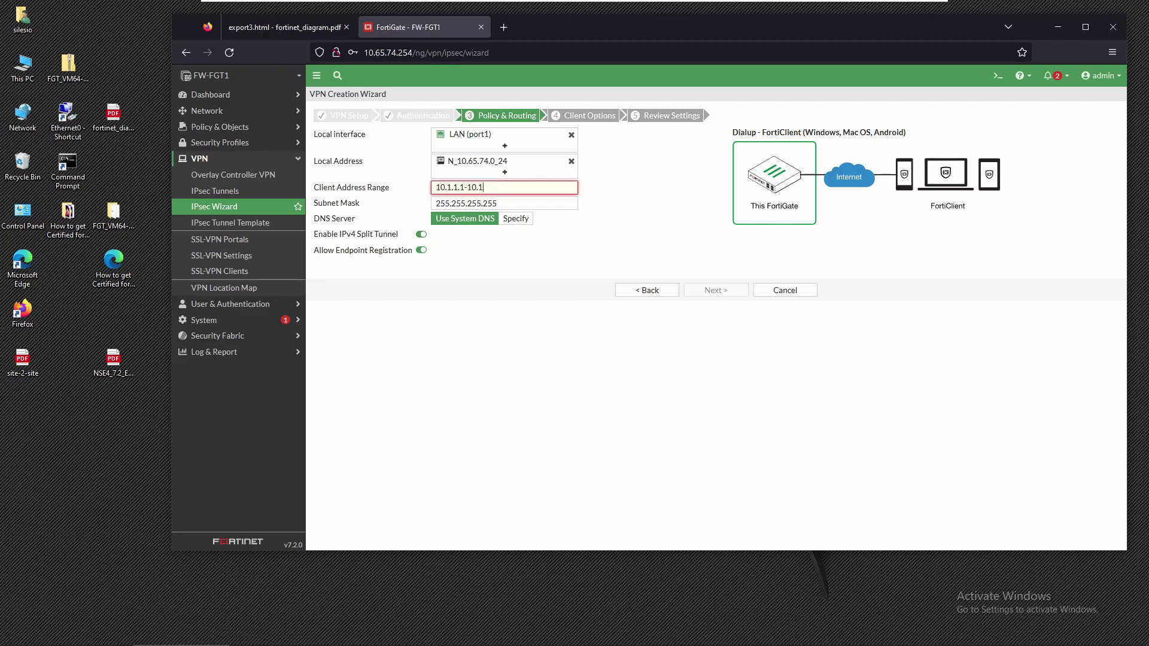
pyautogui.write('.1.10')
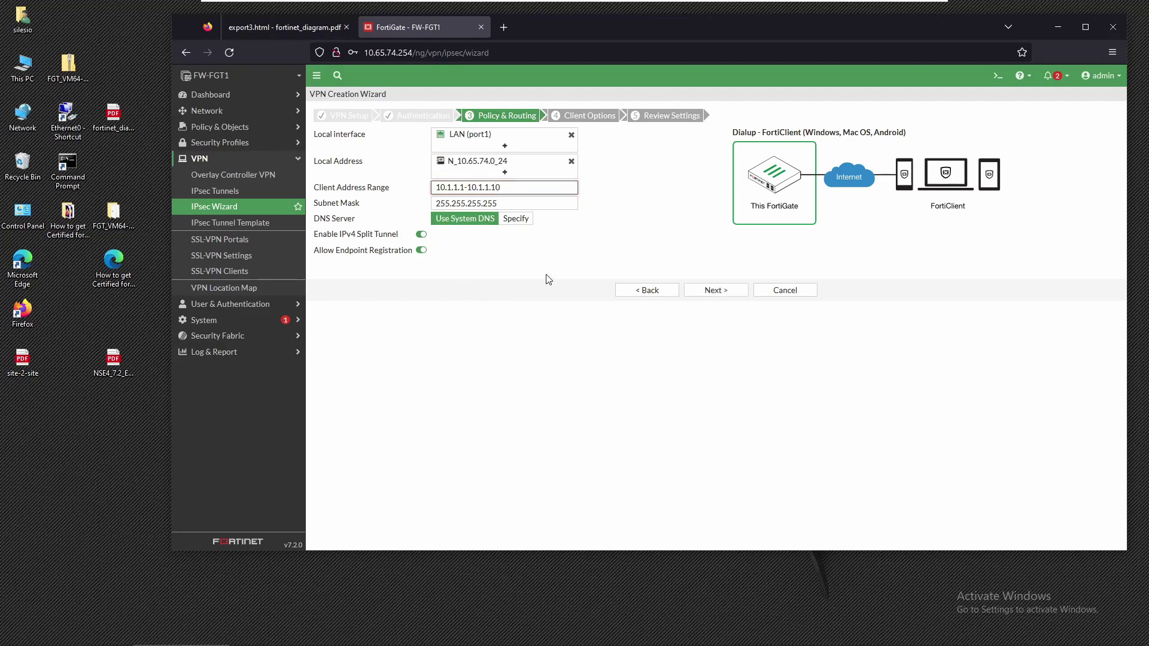
pyautogui.click(715, 290)
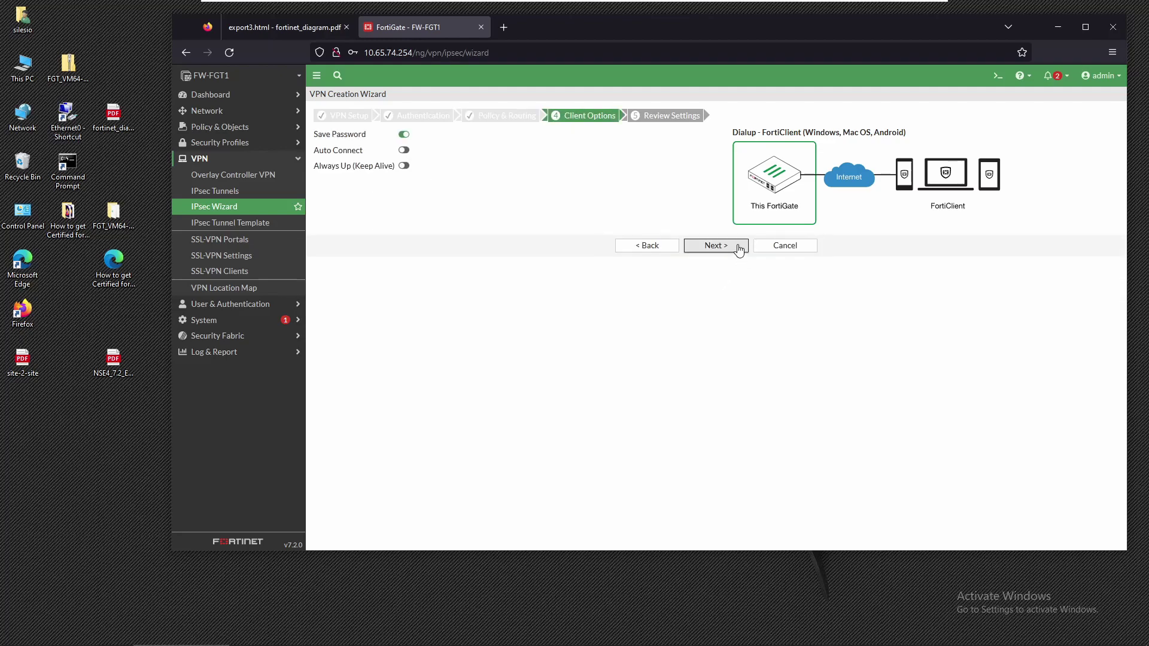
# - Keep the default client options, create the tunnel after review, and show the tunnel list
pyautogui.click(740, 250)
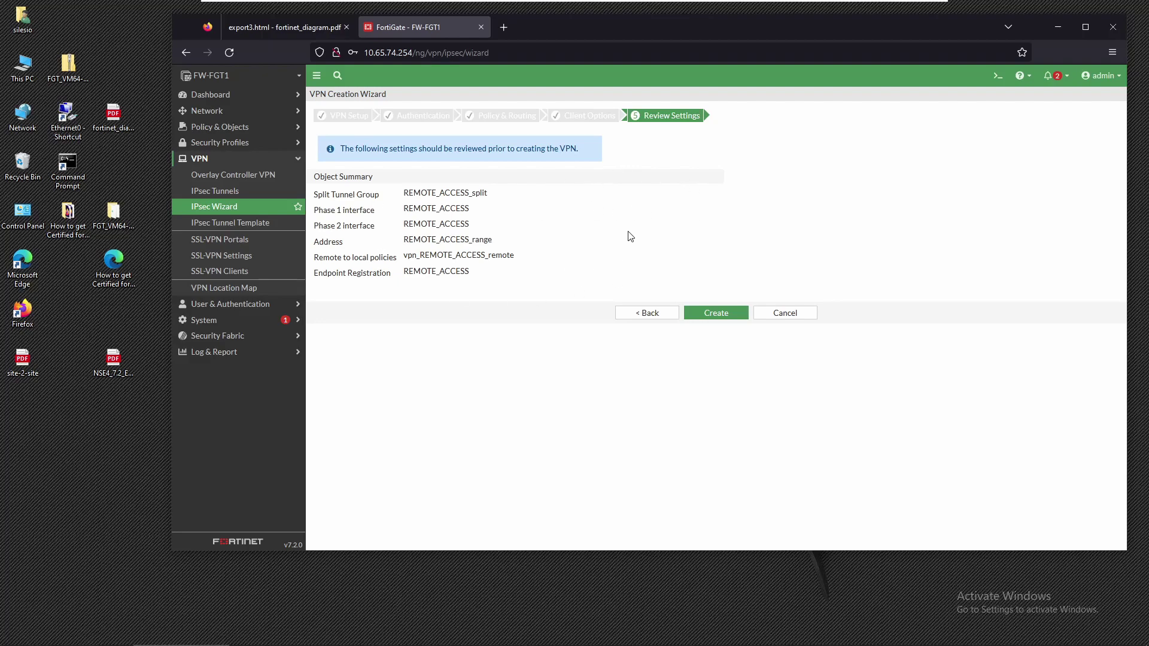
pyautogui.click(740, 314)
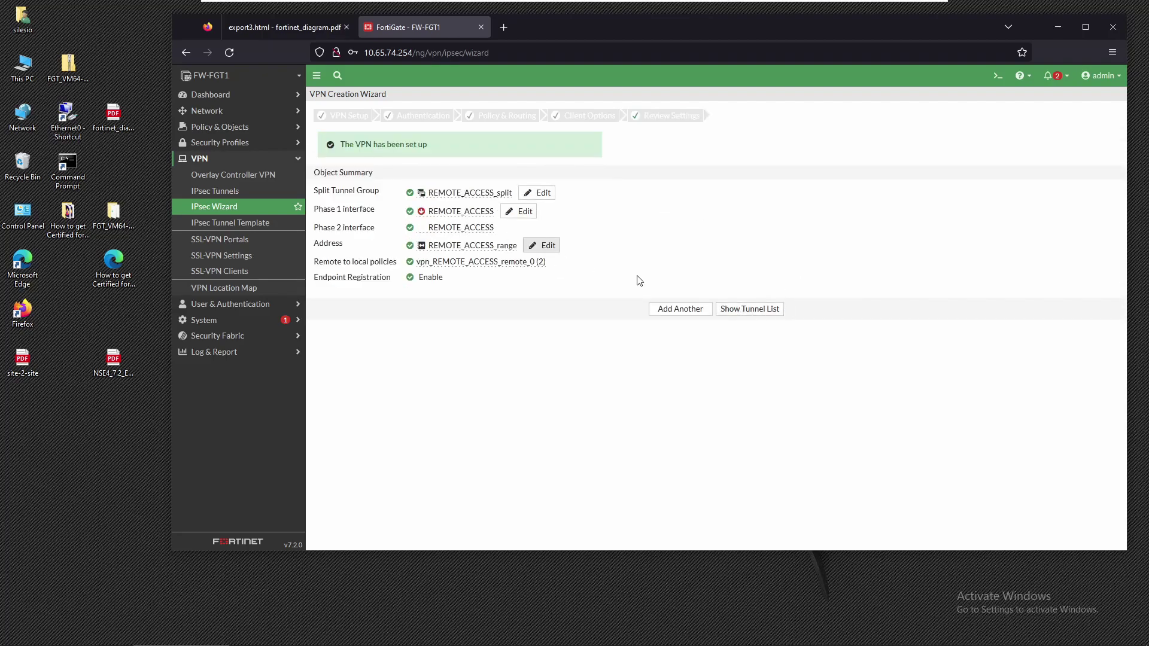
pyautogui.click(775, 311)
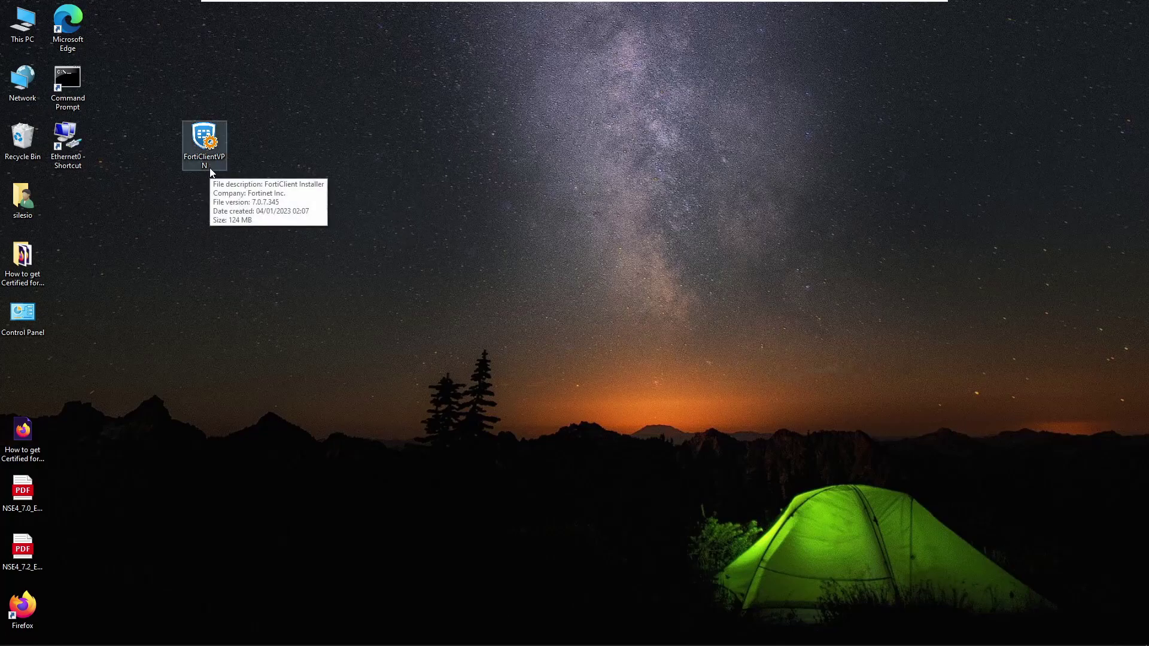
# - Install FortiClient VPN from the desktop installer, accepting the licence, then launch the app
pyautogui.click(214, 149)
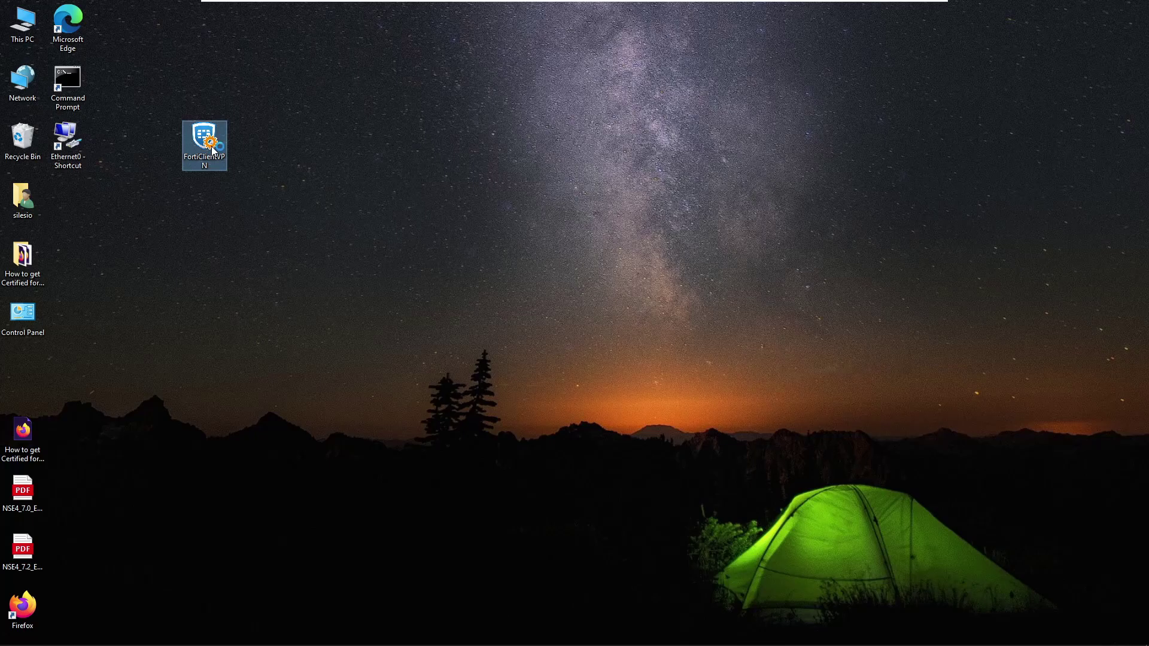
pyautogui.doubleClick(213, 149)
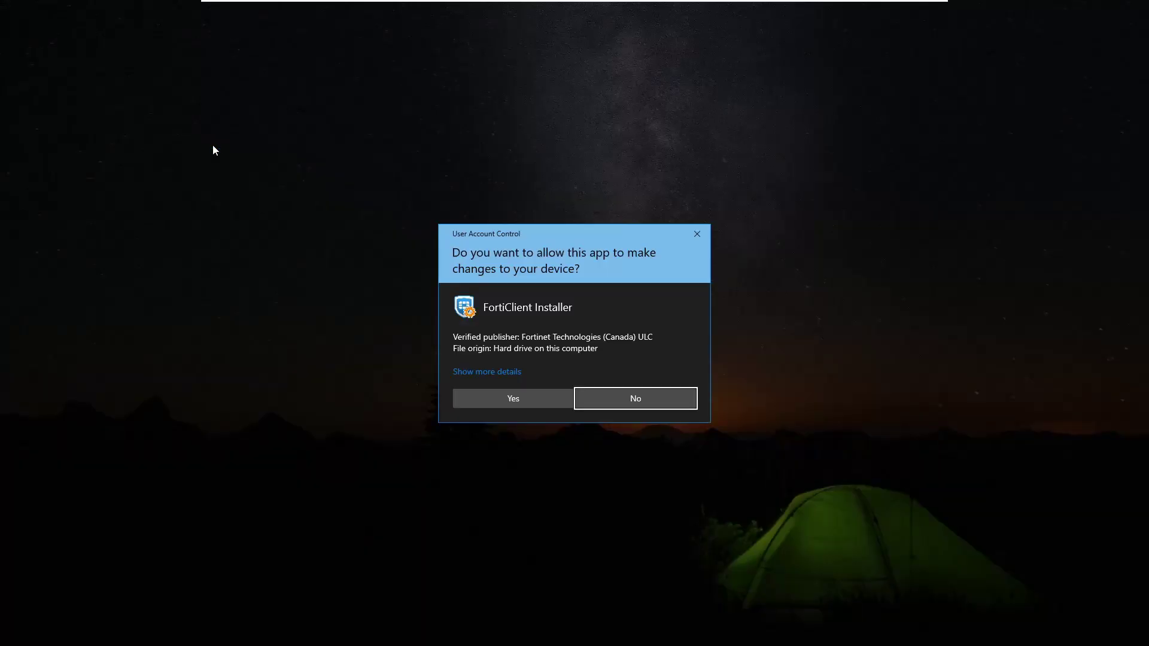
pyautogui.click(567, 397)
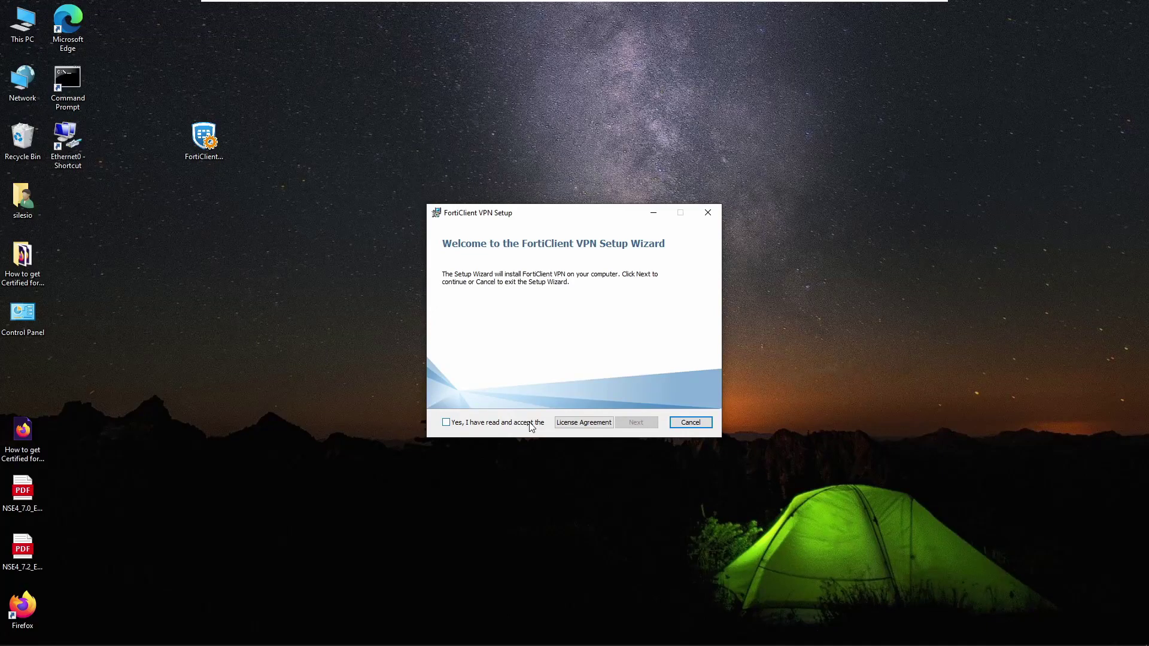
pyautogui.click(530, 423)
pyautogui.click(646, 422)
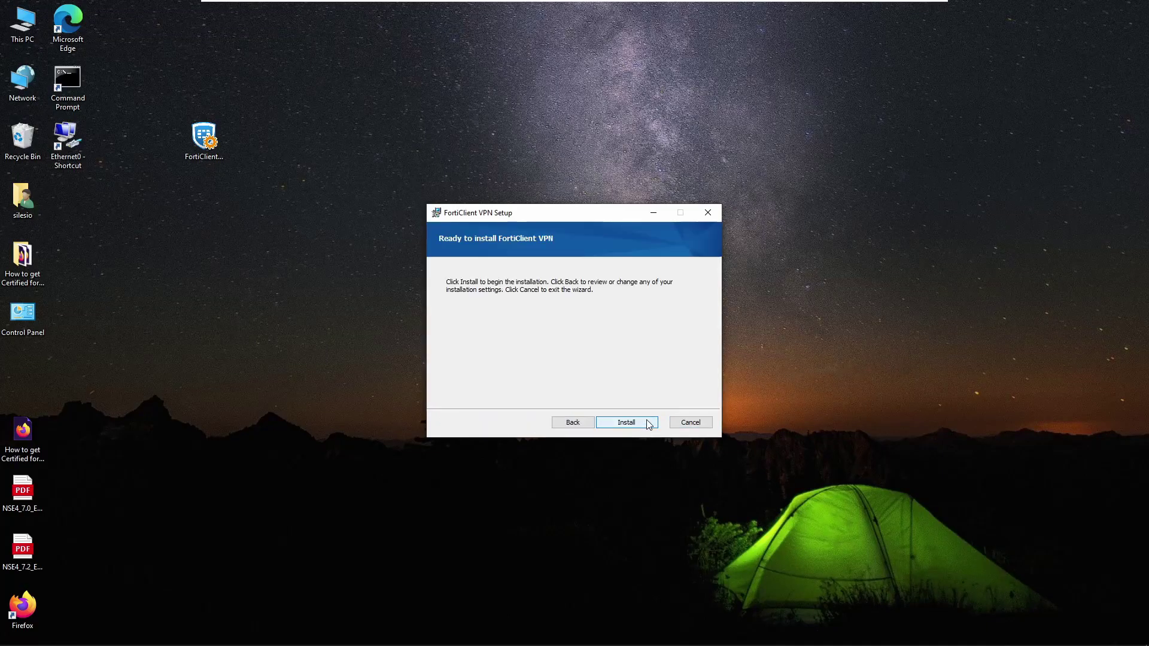
pyautogui.click(646, 423)
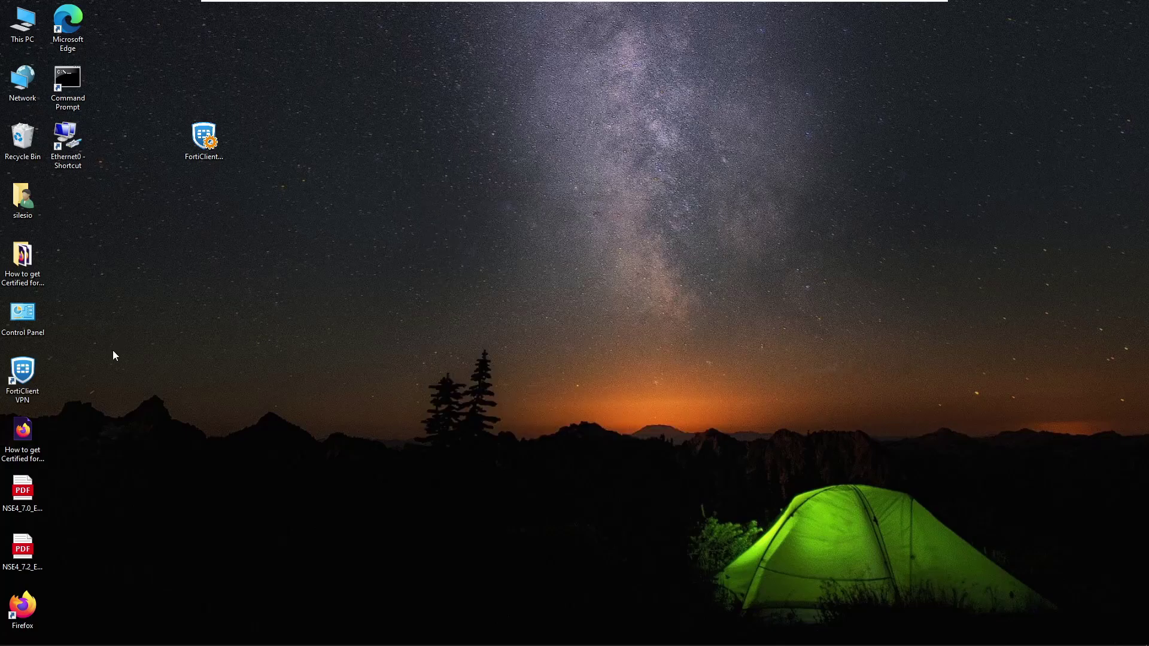
pyautogui.doubleClick(29, 370)
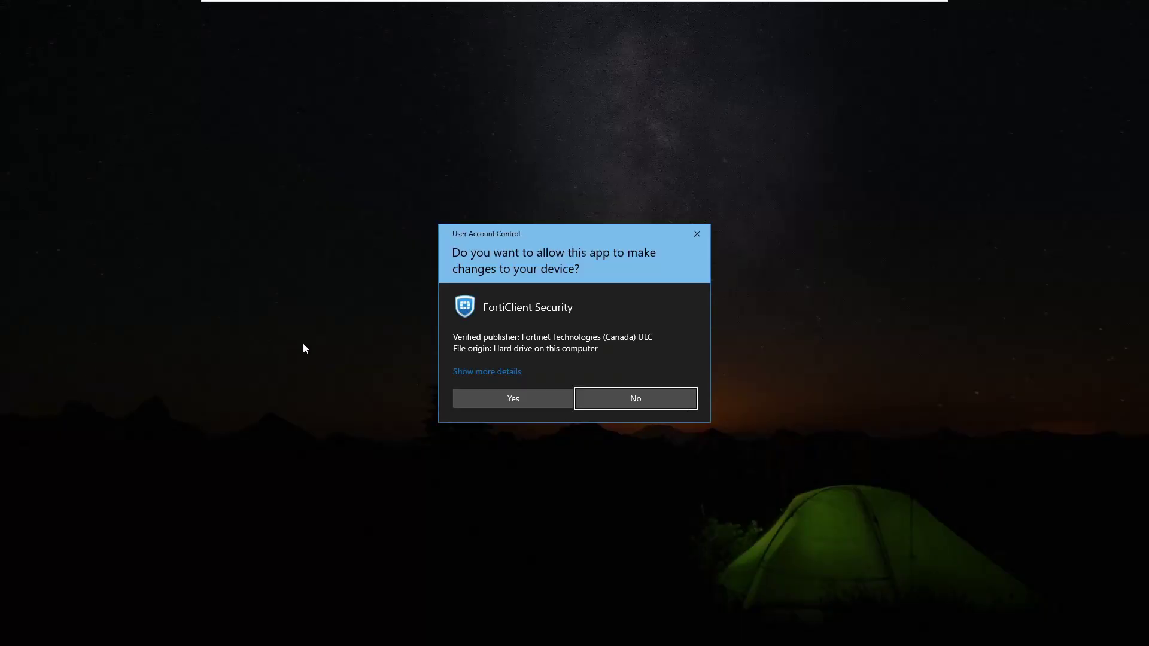
pyautogui.click(520, 399)
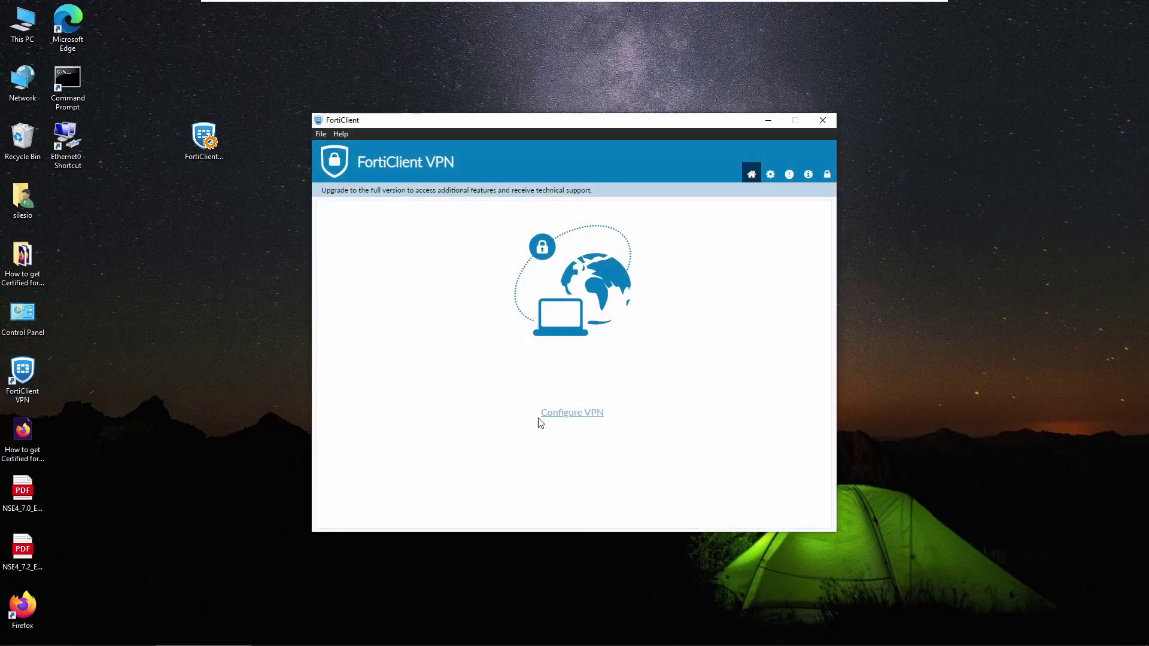
# - Save IPsec connection 'Fortigate Remote Access' to gateway 192.168.8.134 with the pre-shared key
pyautogui.click(587, 420)
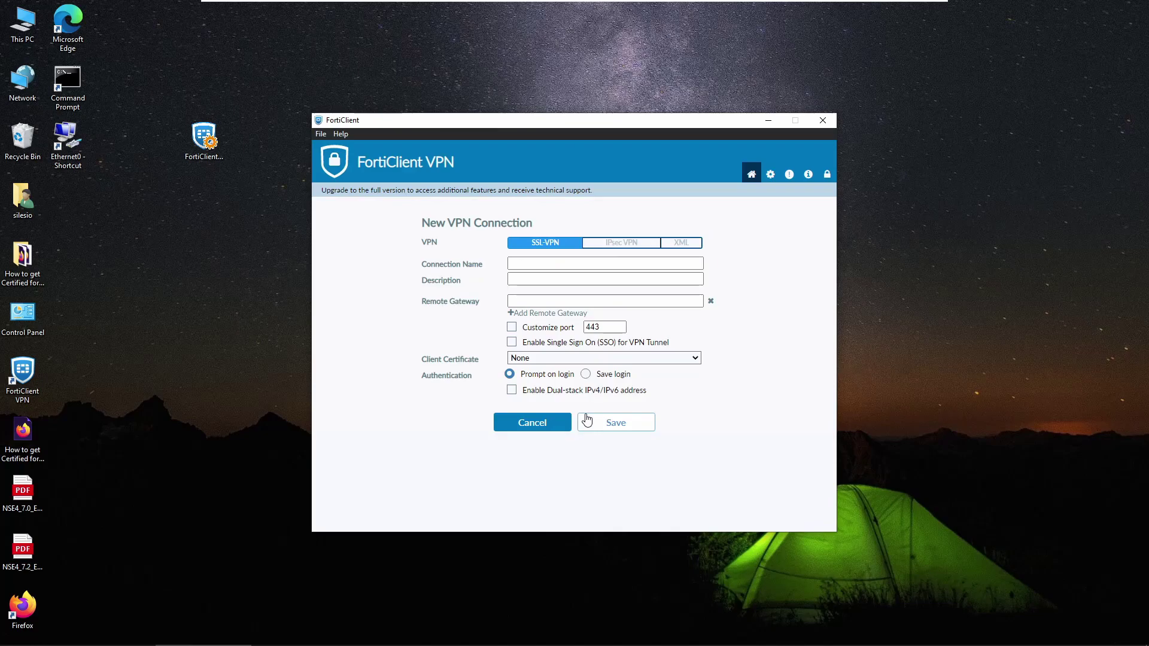
pyautogui.click(625, 245)
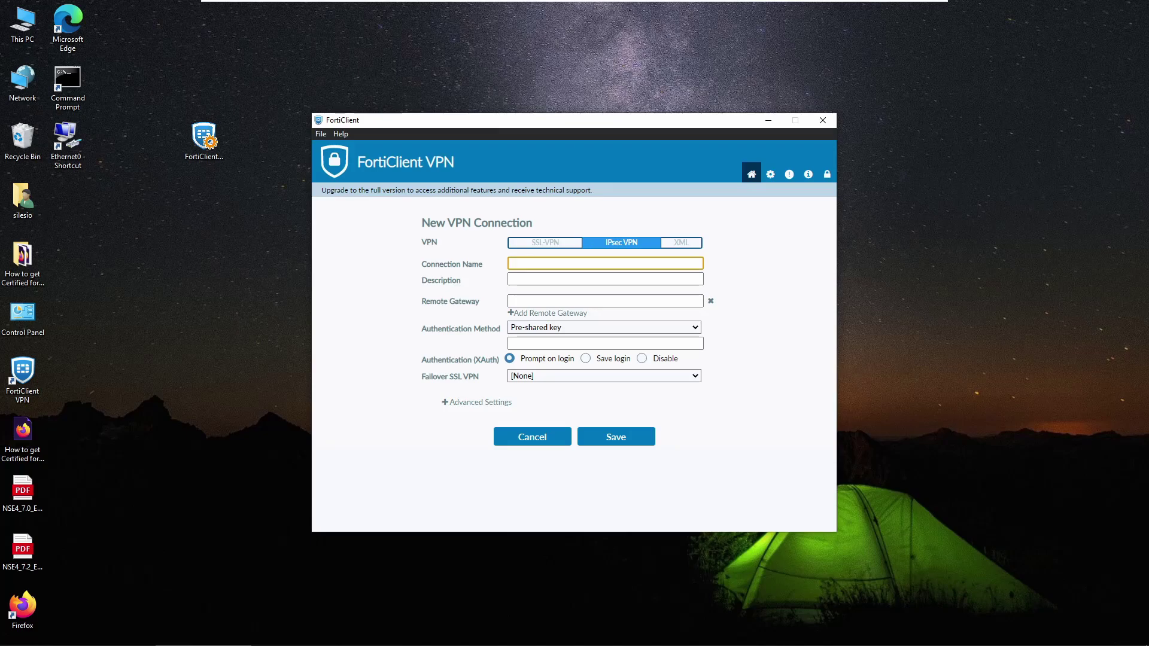
pyautogui.write('Fortigate Remote Access')
pyautogui.press('Tab')
pyautogui.press('Tab')
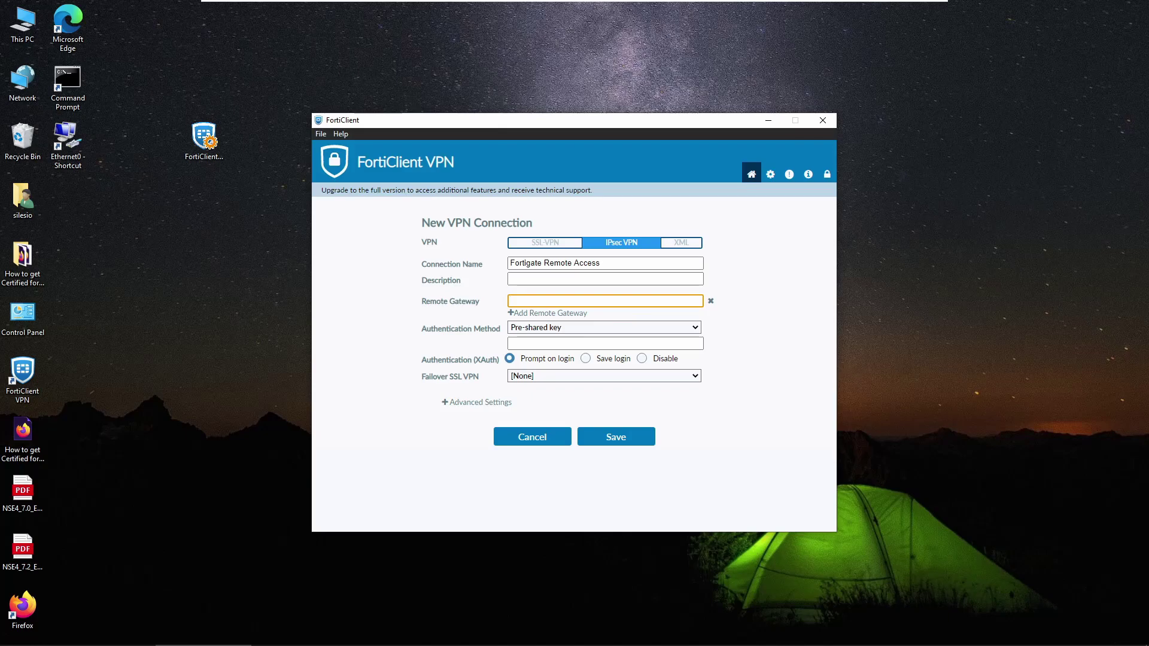
pyautogui.write('192.168.8.1354')
pyautogui.press('BackSpace')
pyautogui.click(541, 343)
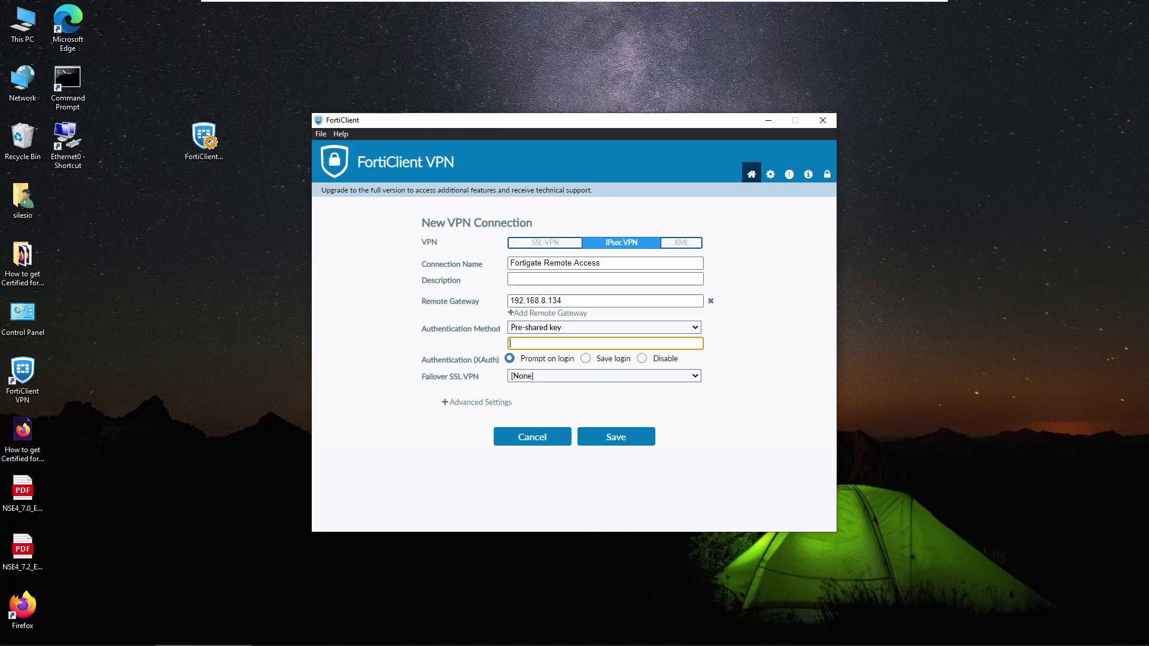
pyautogui.click(614, 439)
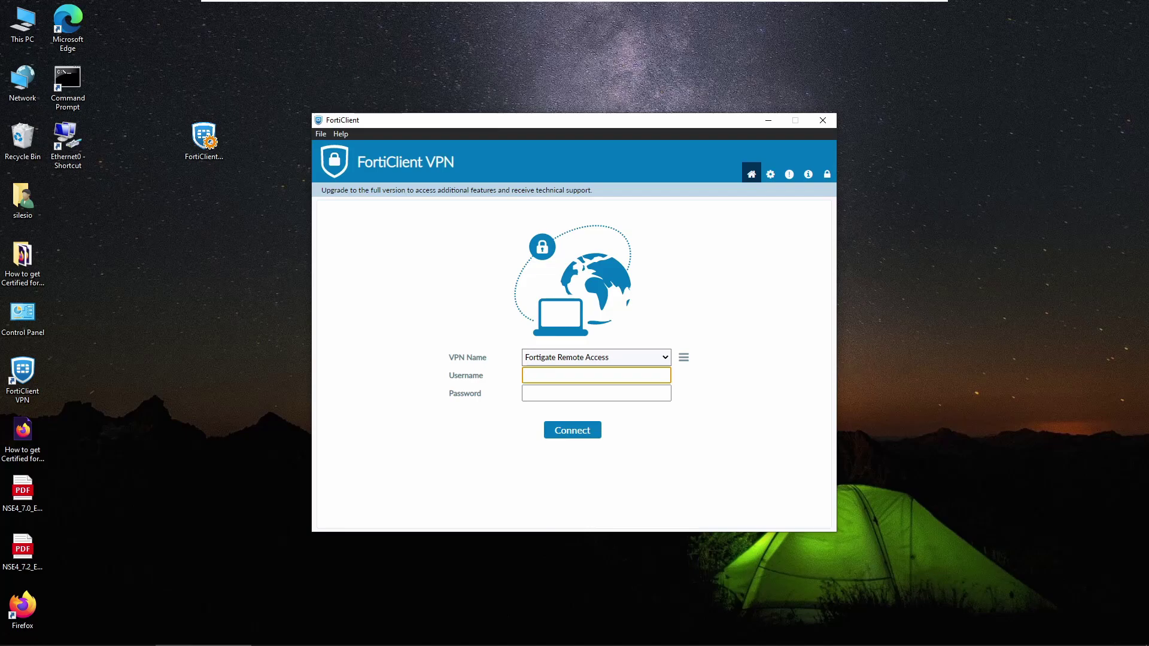
# - Log in to the Fortigate Remote Access connection with the VPN user's username and password
pyautogui.write('carvalho')
pyautogui.press('Tab')
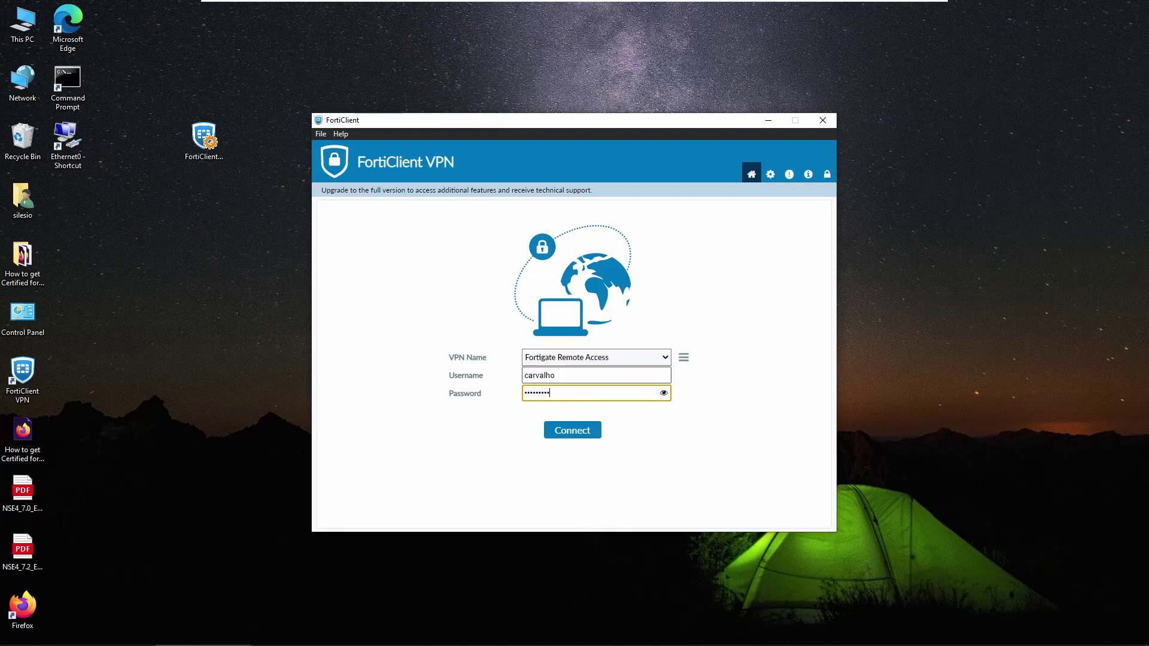
pyautogui.press('Return')
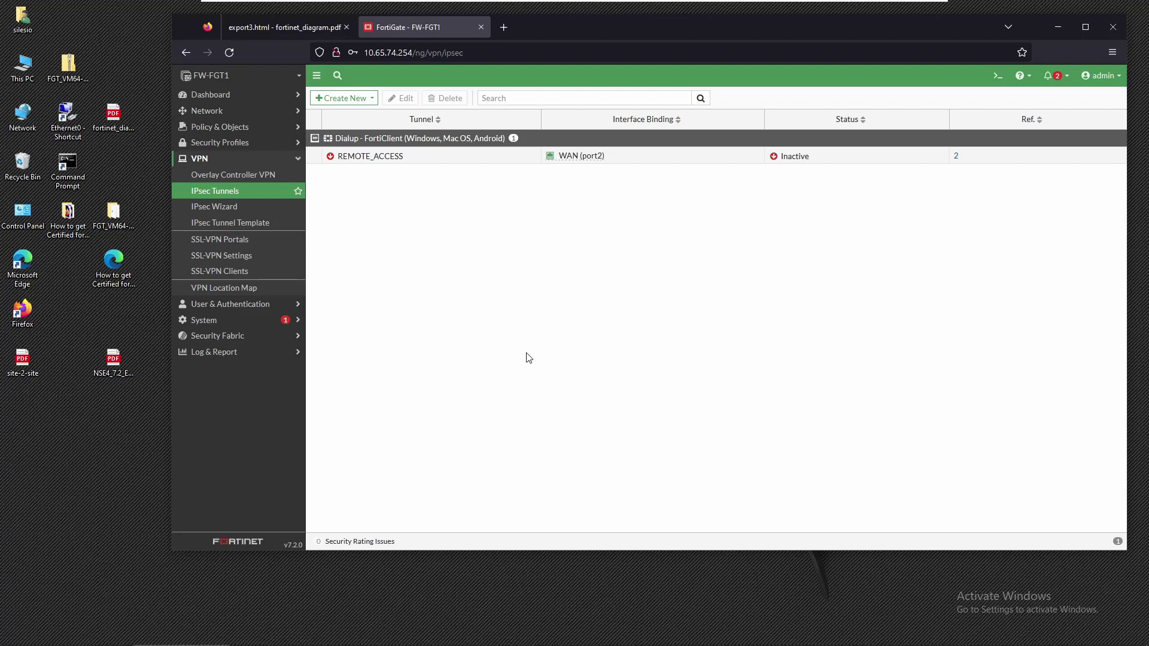
# - Review the 8 IPsec phase 1 errors in System Events, then view the IPsec Tunnels list
pyautogui.click(232, 359)
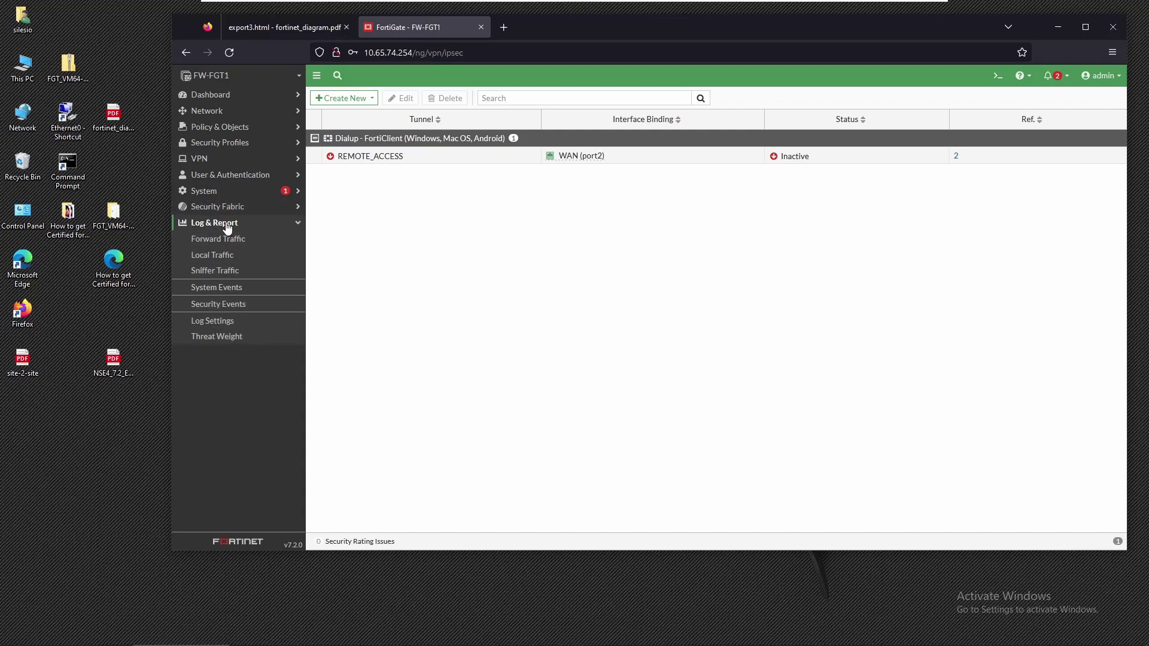
pyautogui.click(235, 292)
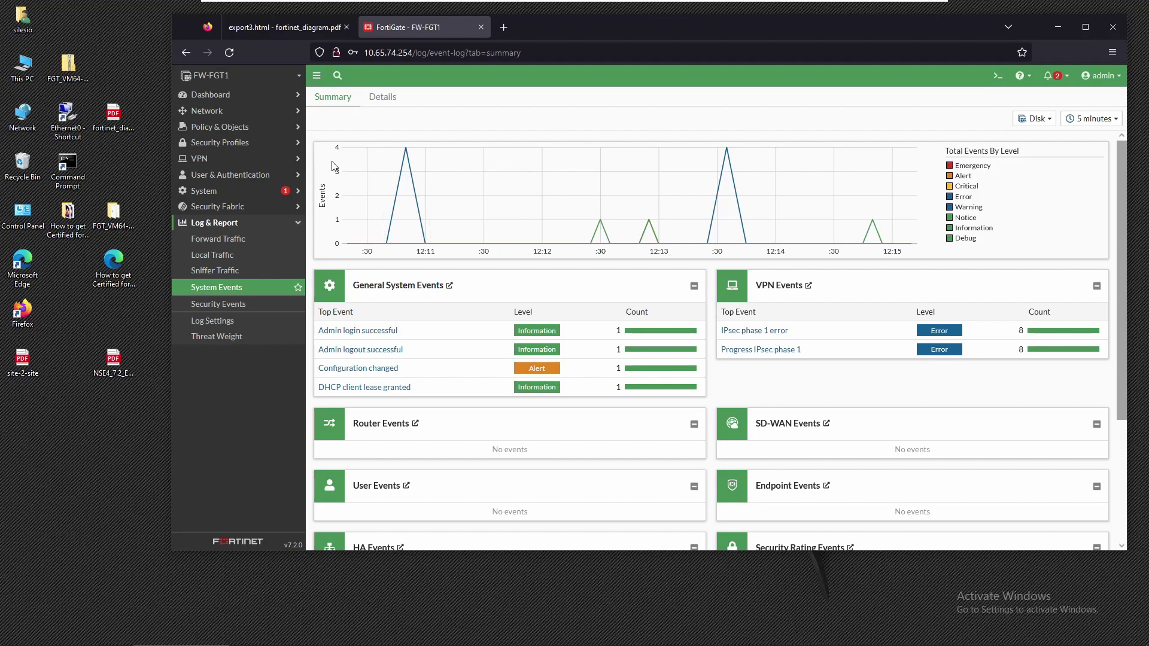
pyautogui.click(249, 161)
pyautogui.click(231, 191)
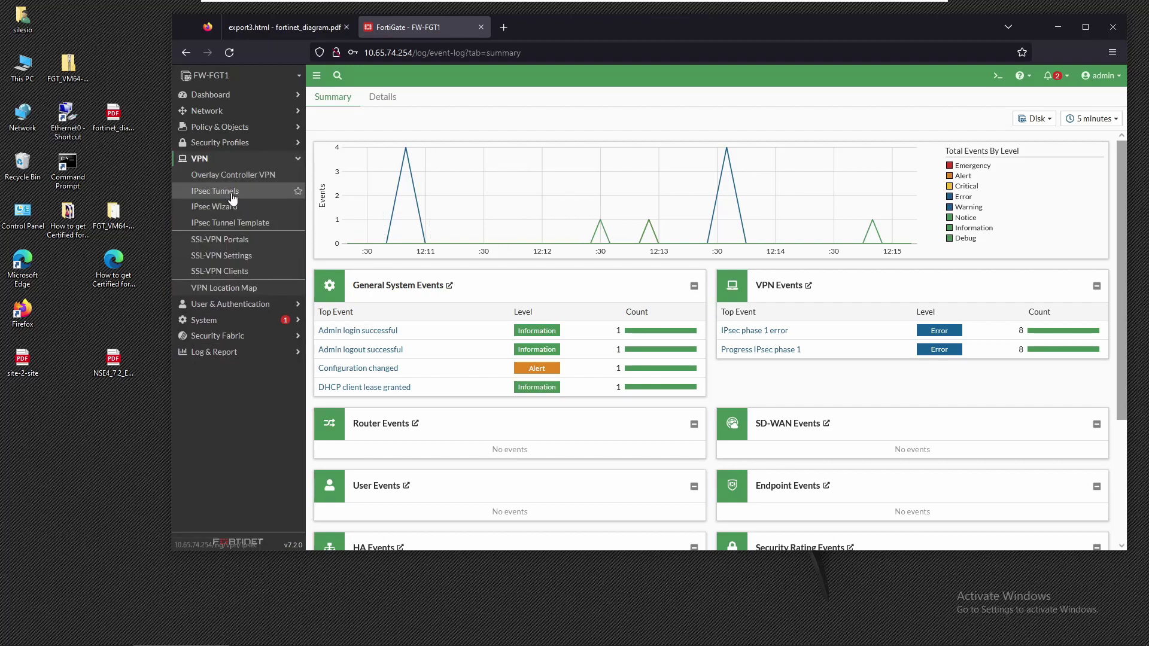
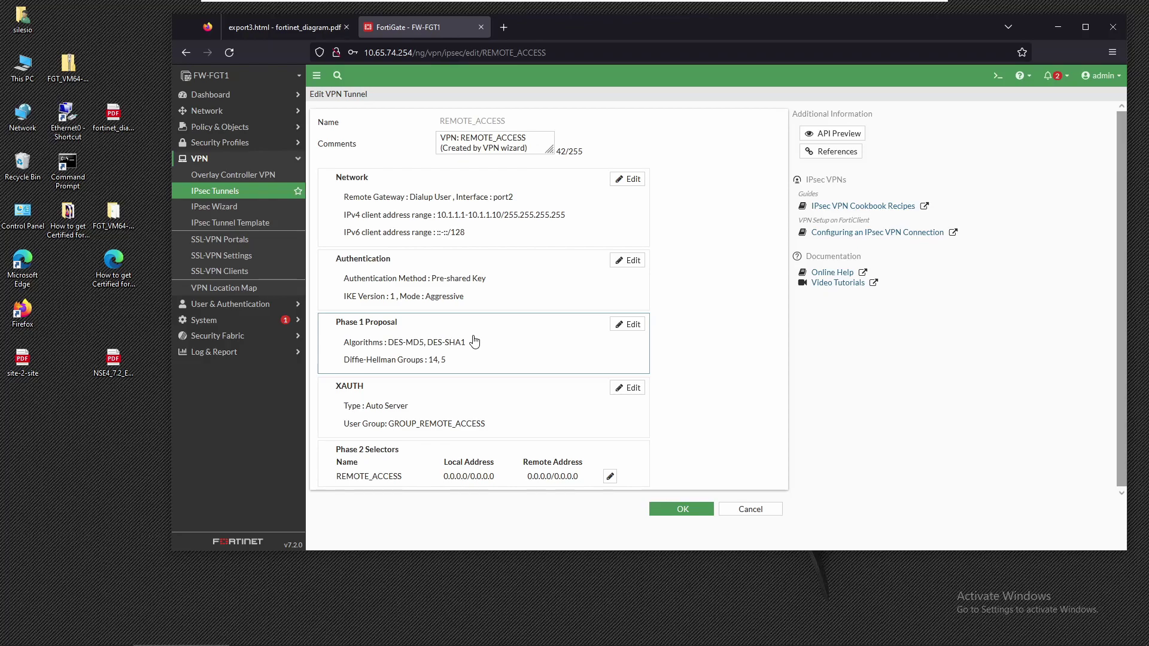
# - Trim REMOTE_ACCESS Phase 1 to the single DES-MD5 proposal, with only DH group 14 checked
pyautogui.click(630, 326)
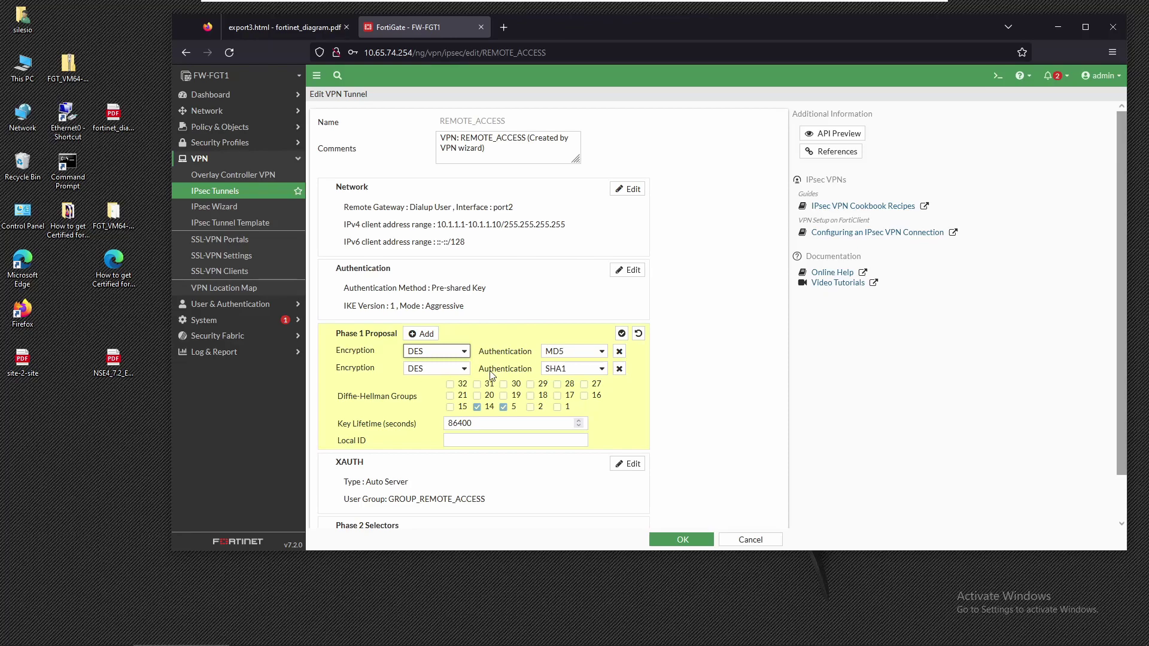
pyautogui.click(619, 369)
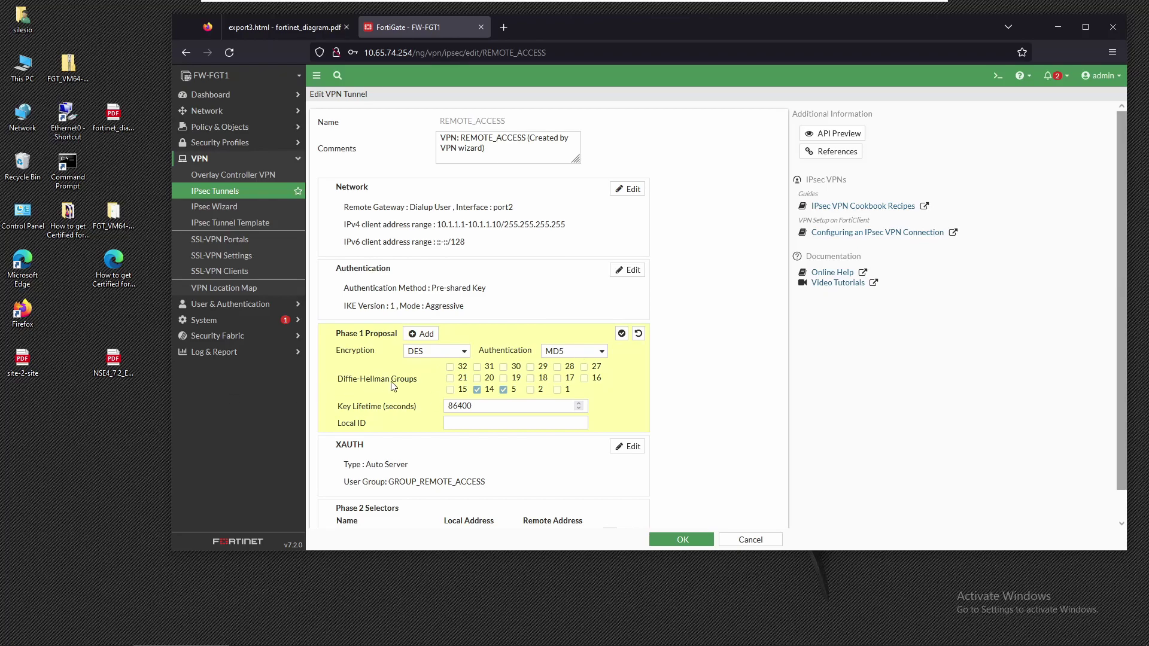
pyautogui.click(503, 390)
pyautogui.click(622, 333)
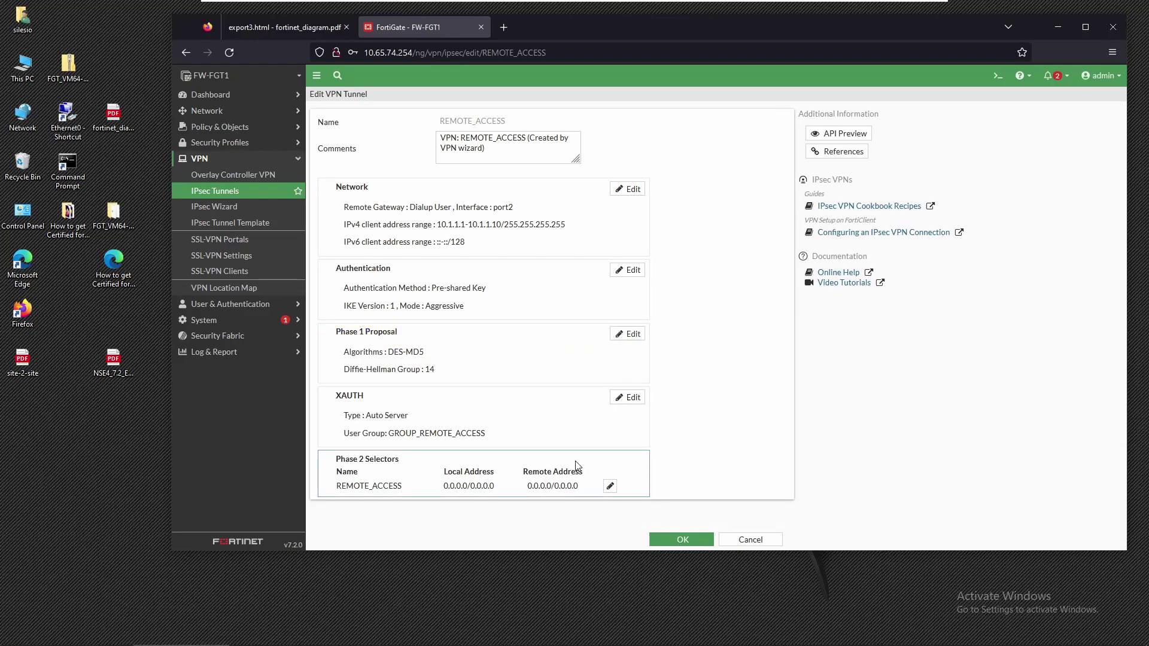
# - Remove the DES/SHA1 Phase 2 proposal and DH group 5, then save the REMOTE_ACCESS tunnel
pyautogui.click(575, 482)
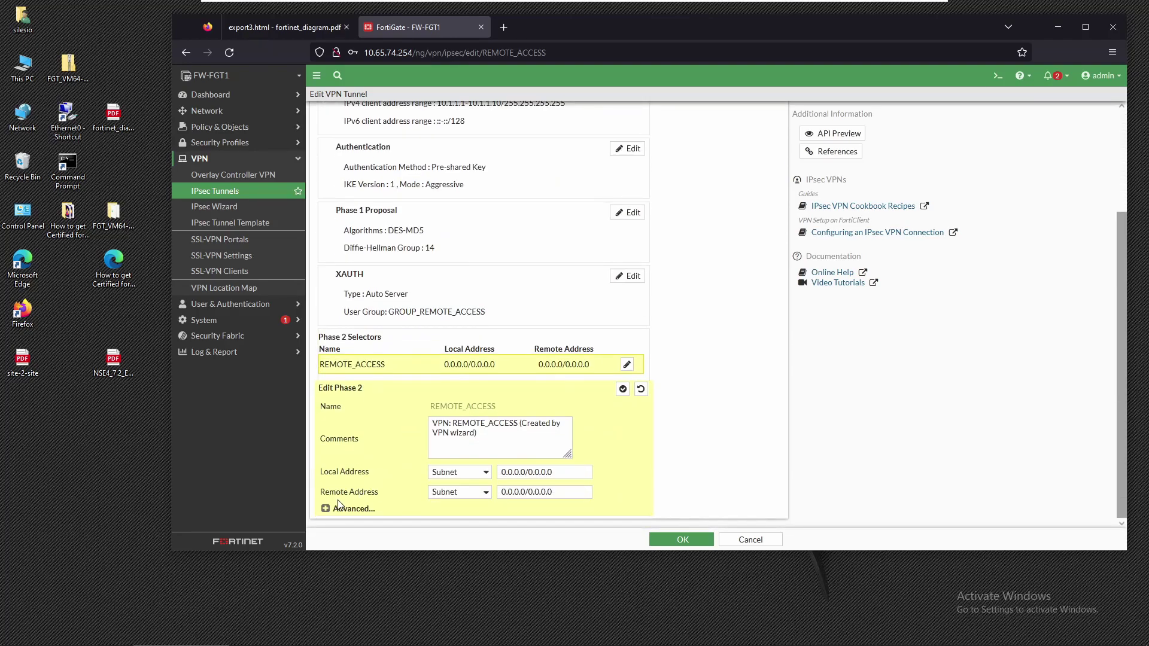
pyautogui.click(325, 508)
pyautogui.scroll(-4, 443, 443)
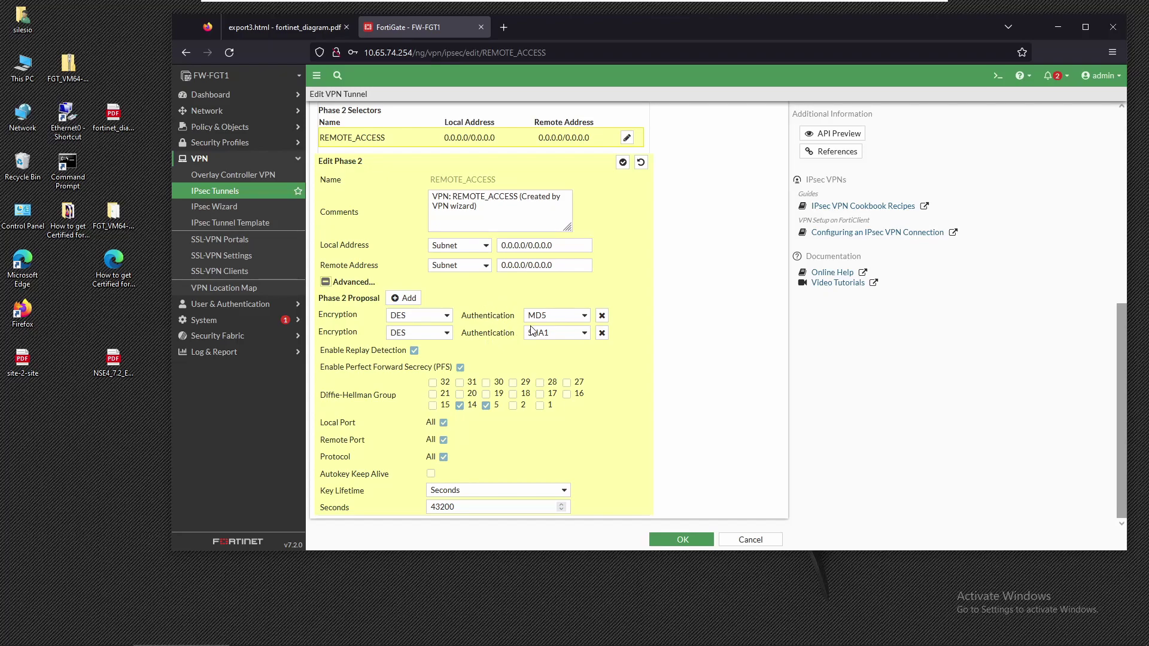
pyautogui.click(602, 333)
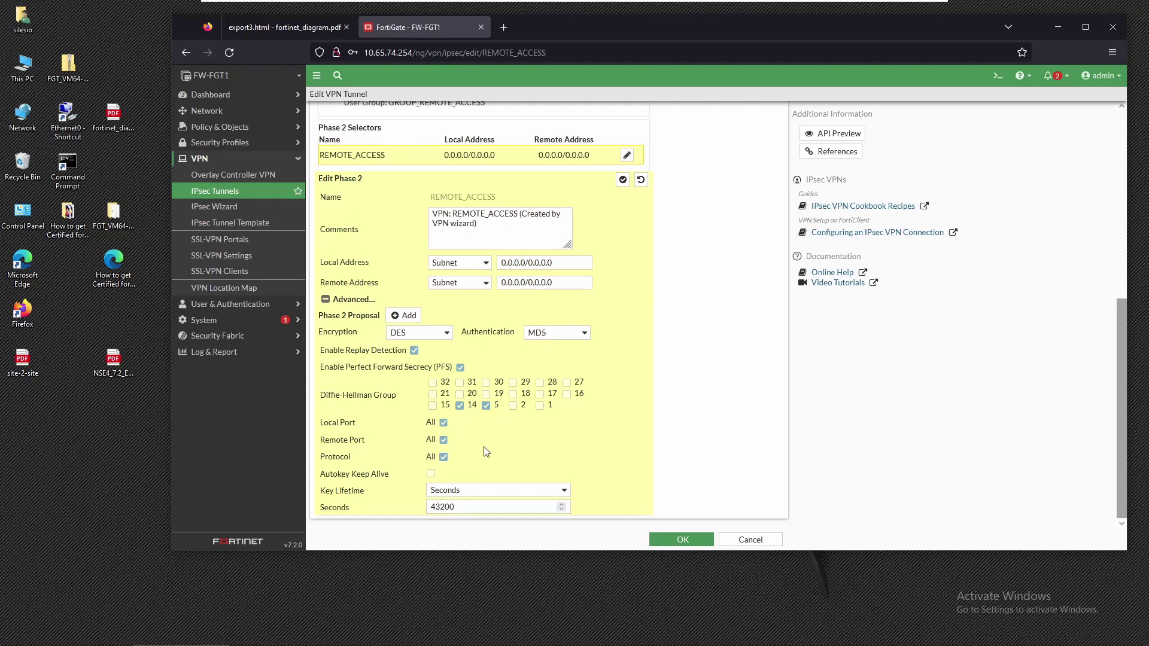
pyautogui.click(486, 407)
pyautogui.click(683, 541)
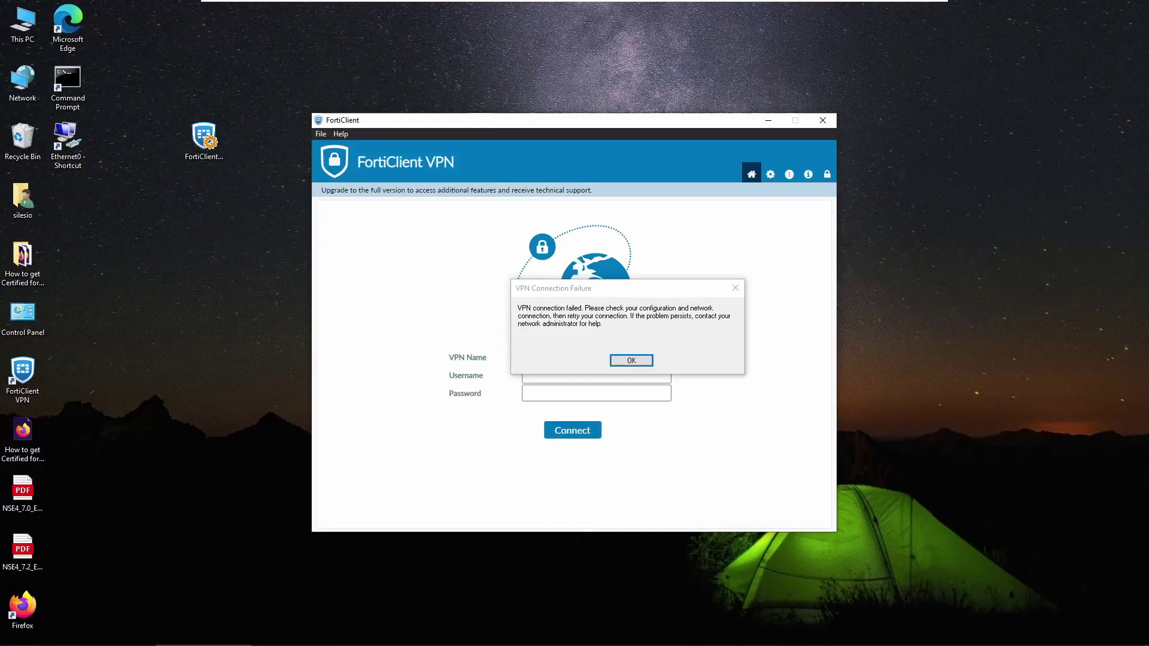
# - Dismiss the VPN failure message and edit the Fortigate Remote Access connection
pyautogui.click(630, 360)
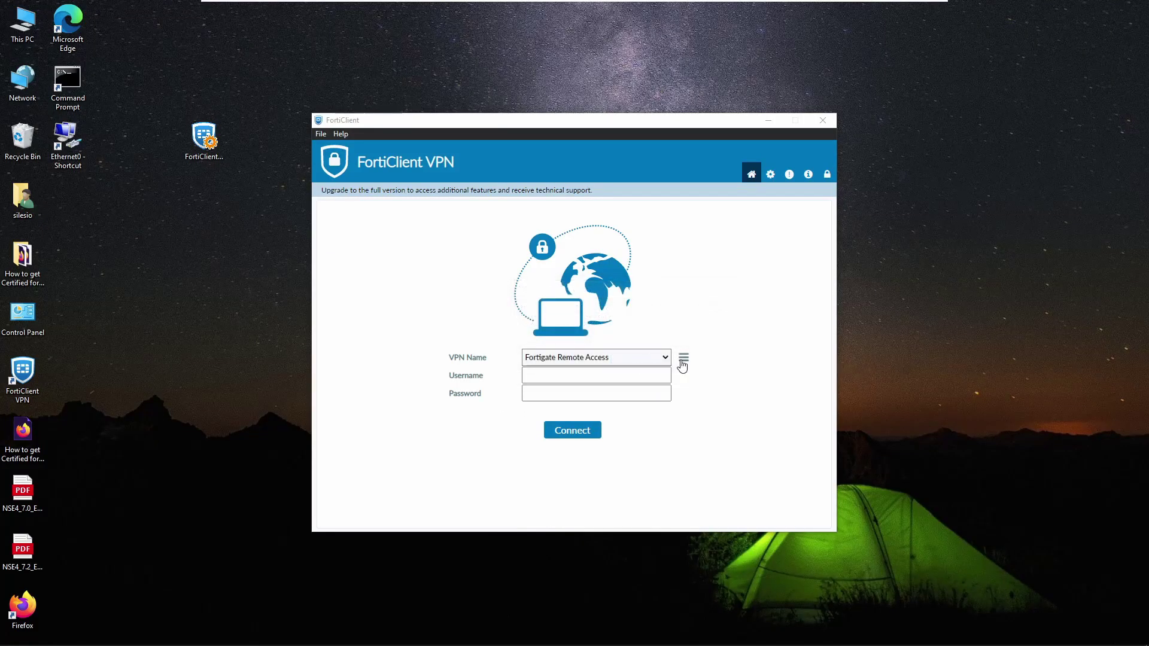
pyautogui.click(684, 357)
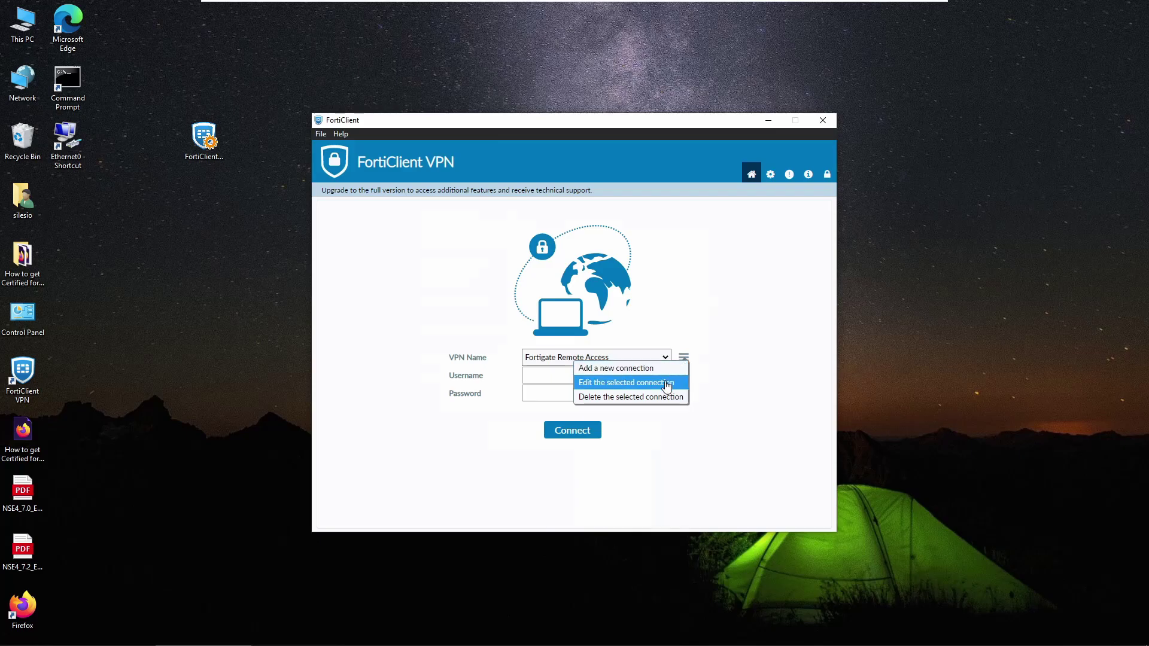
pyautogui.click(667, 384)
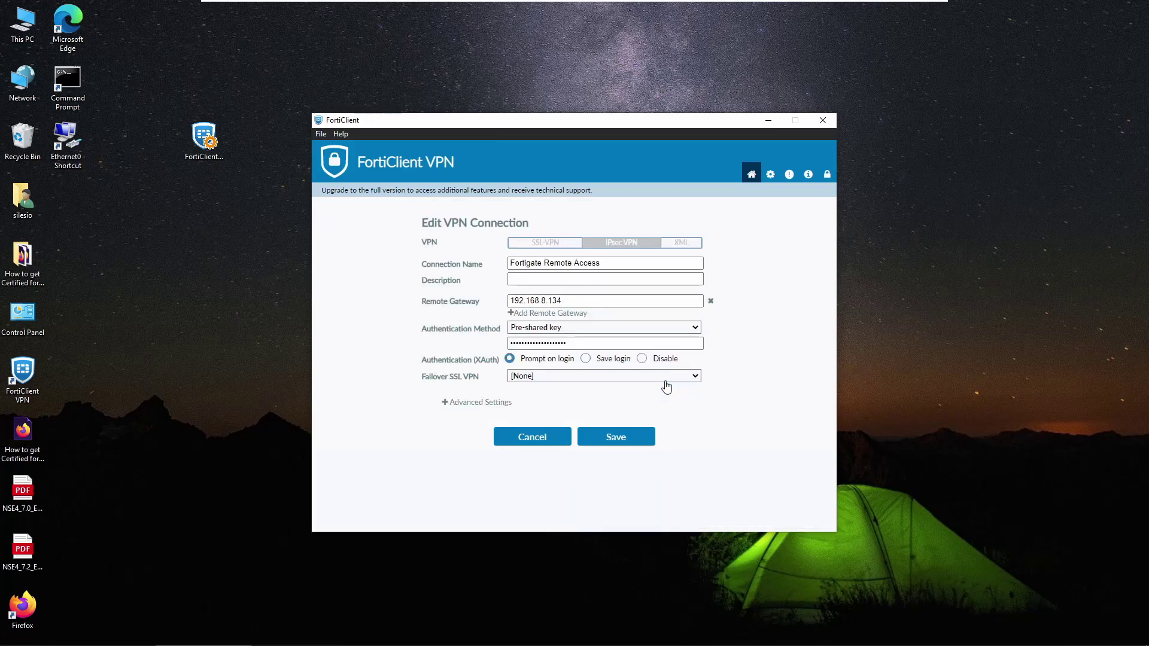
# - Reveal the connection's Phase 1 settings under Advanced Settings and VPN Settings
pyautogui.click(446, 404)
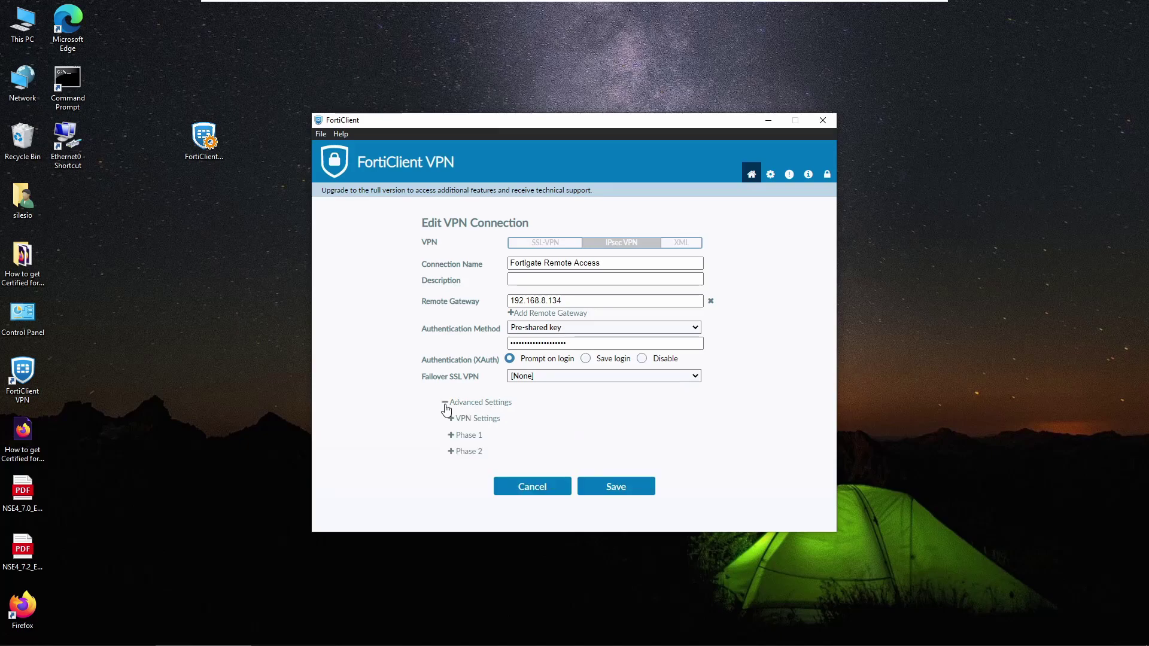
pyautogui.click(451, 420)
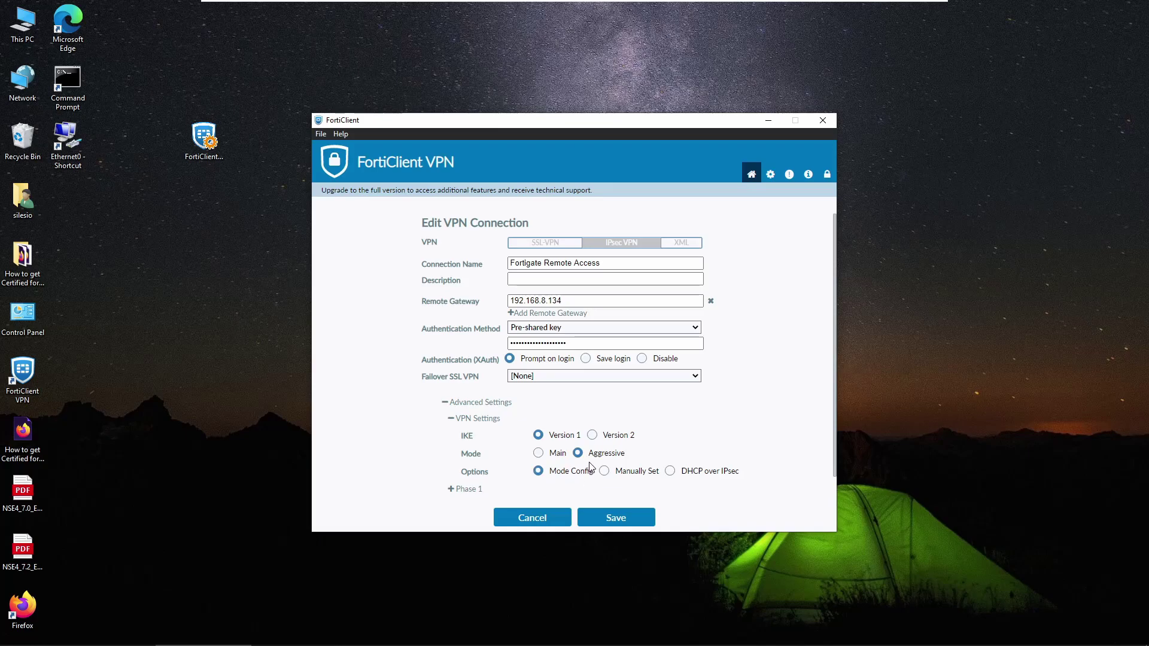
pyautogui.click(452, 490)
pyautogui.scroll(-3, 452, 496)
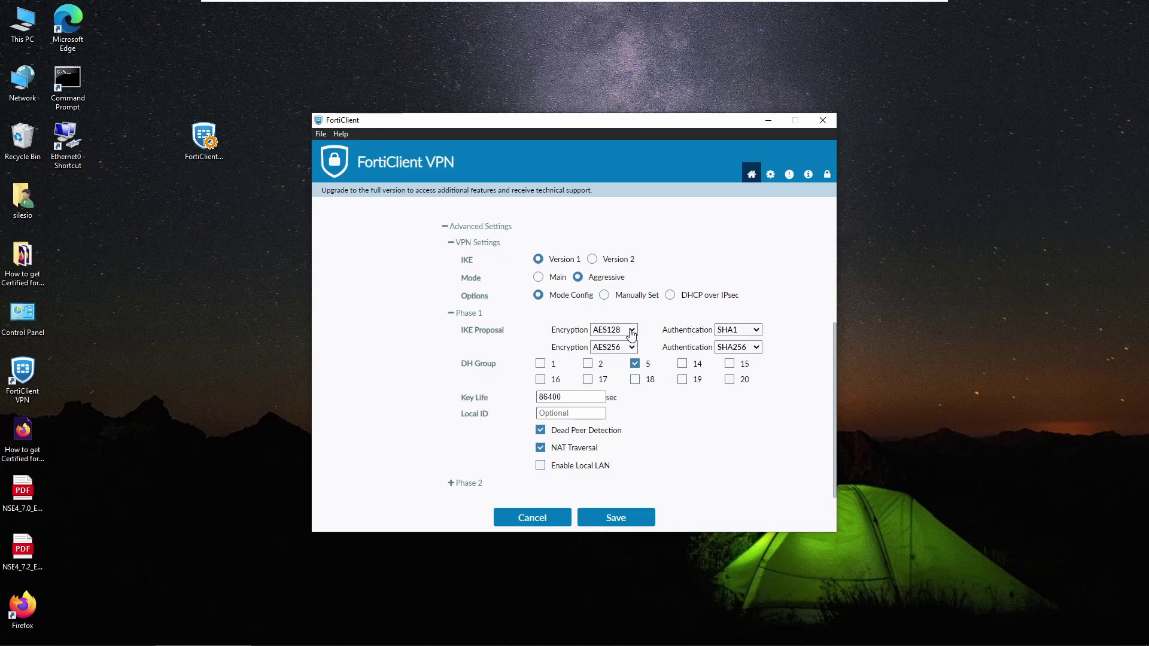
# - Make FortiClient's first Phase 1 proposal DES with MD5, and use DH group 14 instead of 5
pyautogui.click(630, 331)
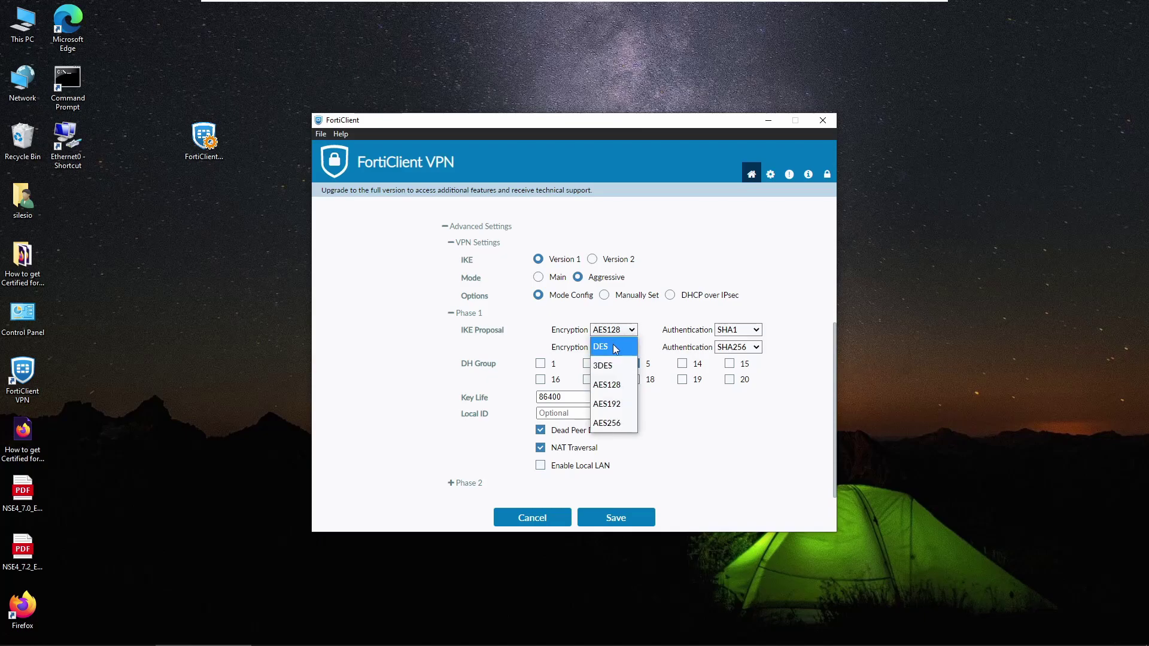
pyautogui.click(616, 349)
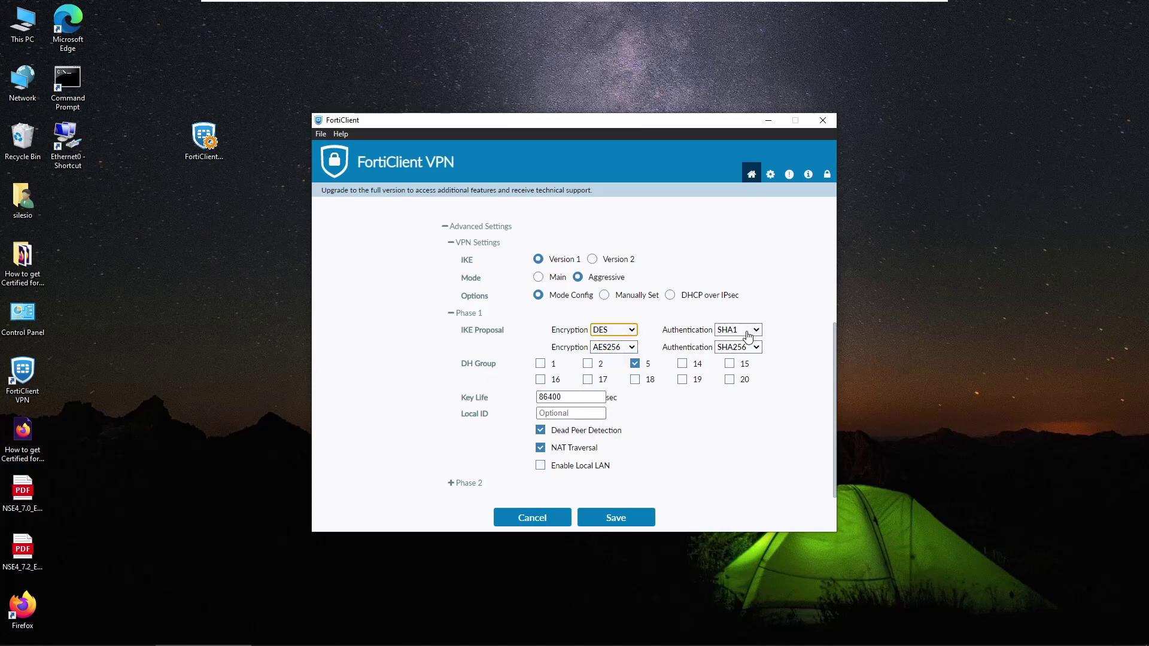
pyautogui.click(753, 332)
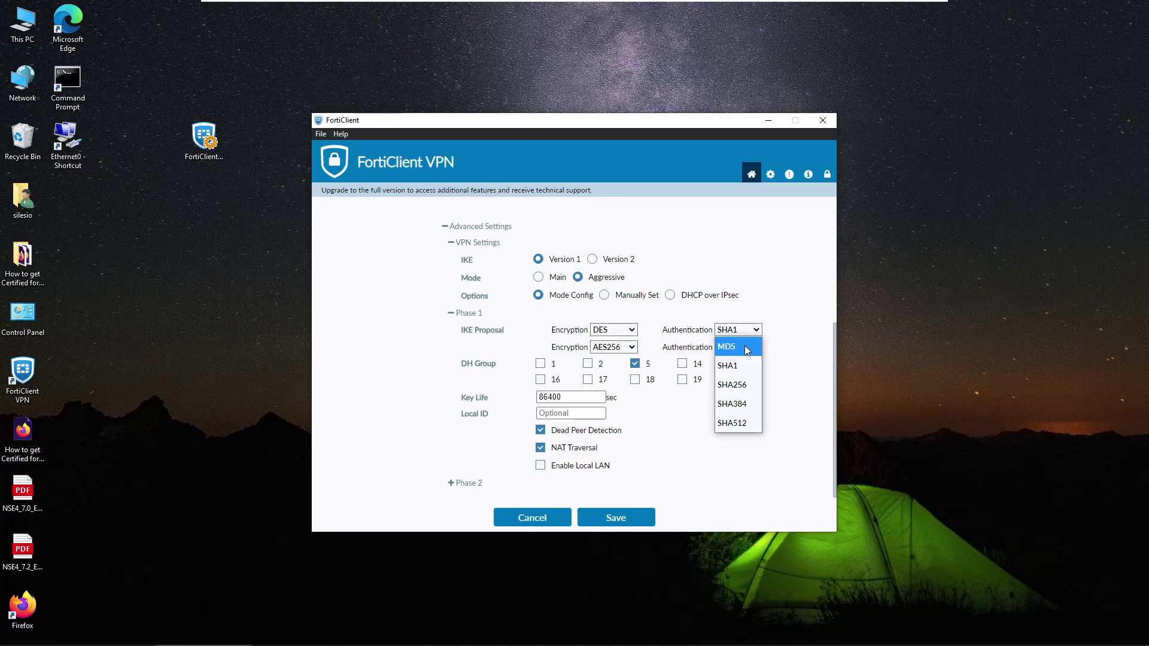
pyautogui.click(747, 347)
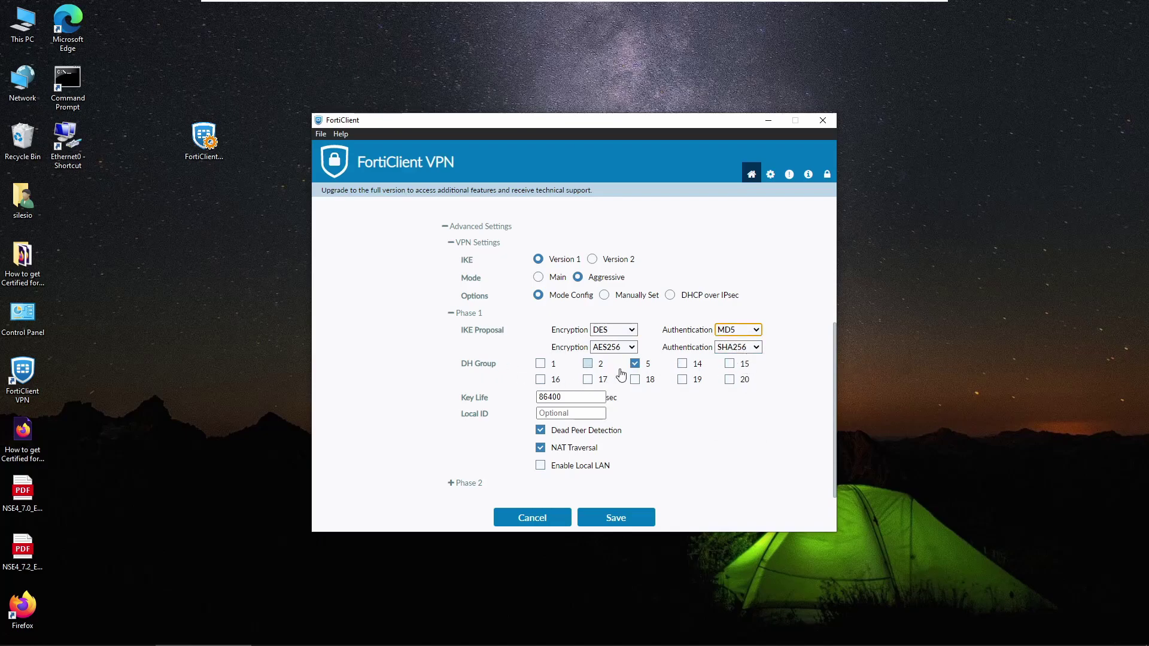
pyautogui.click(688, 365)
pyautogui.click(683, 363)
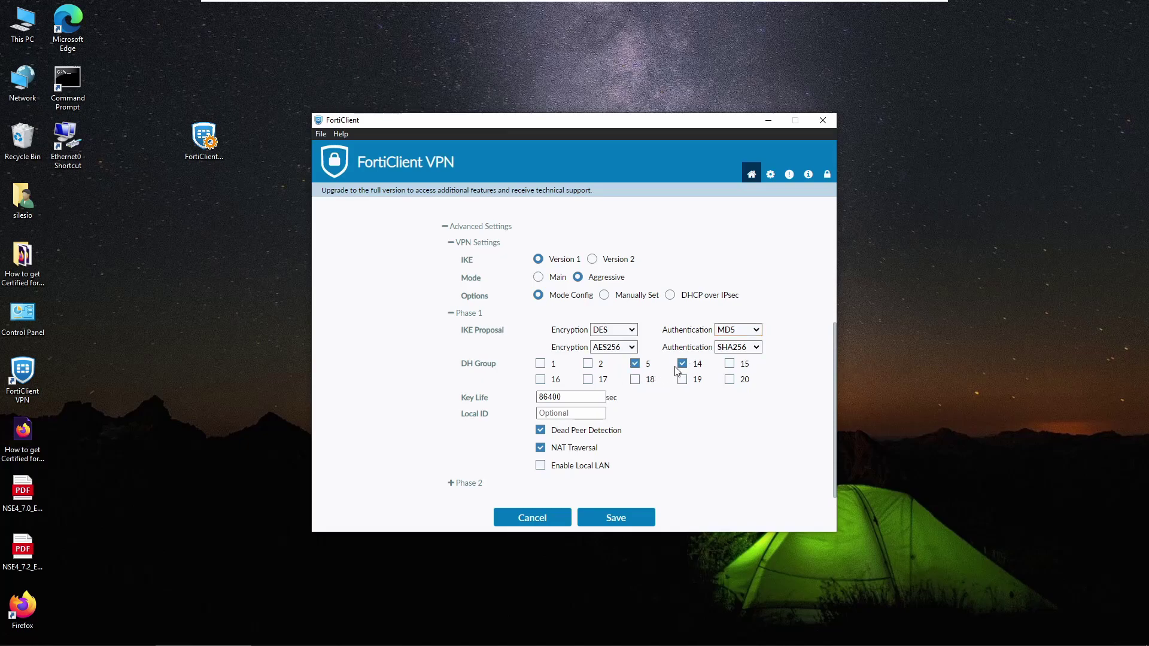
pyautogui.click(635, 363)
pyautogui.click(453, 484)
pyautogui.scroll(-2, 506, 455)
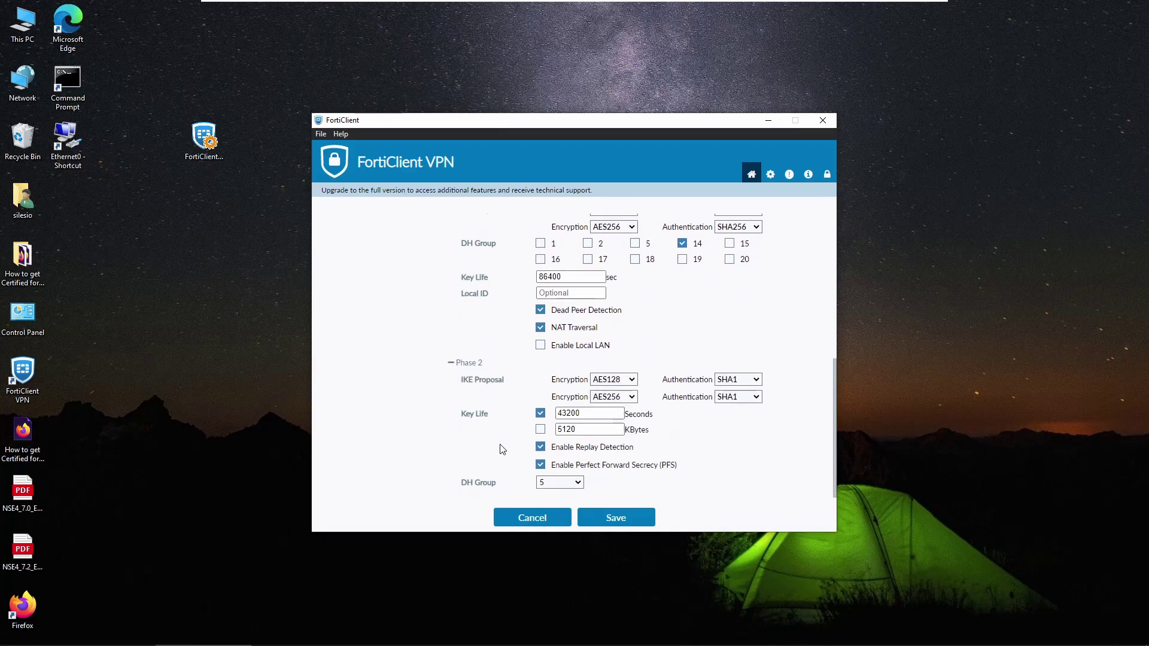
# - Set FortiClient's Phase 2 proposal to DES/MD5 with DH group 14 and save the connection
pyautogui.click(627, 380)
pyautogui.click(624, 398)
pyautogui.click(742, 380)
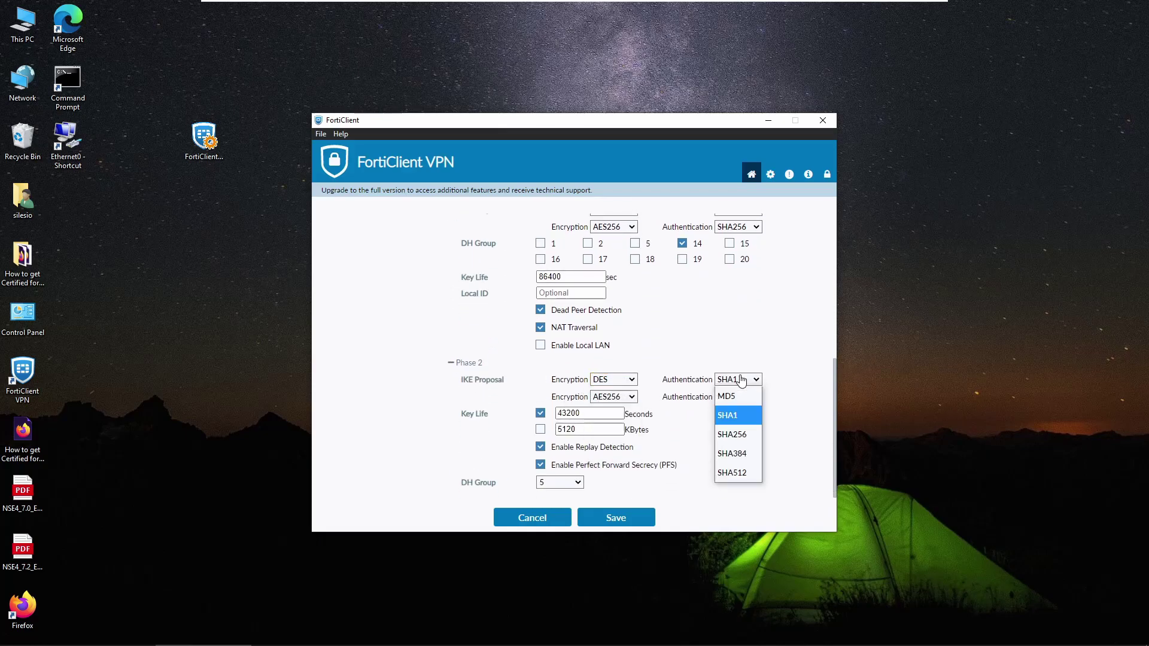
pyautogui.click(726, 397)
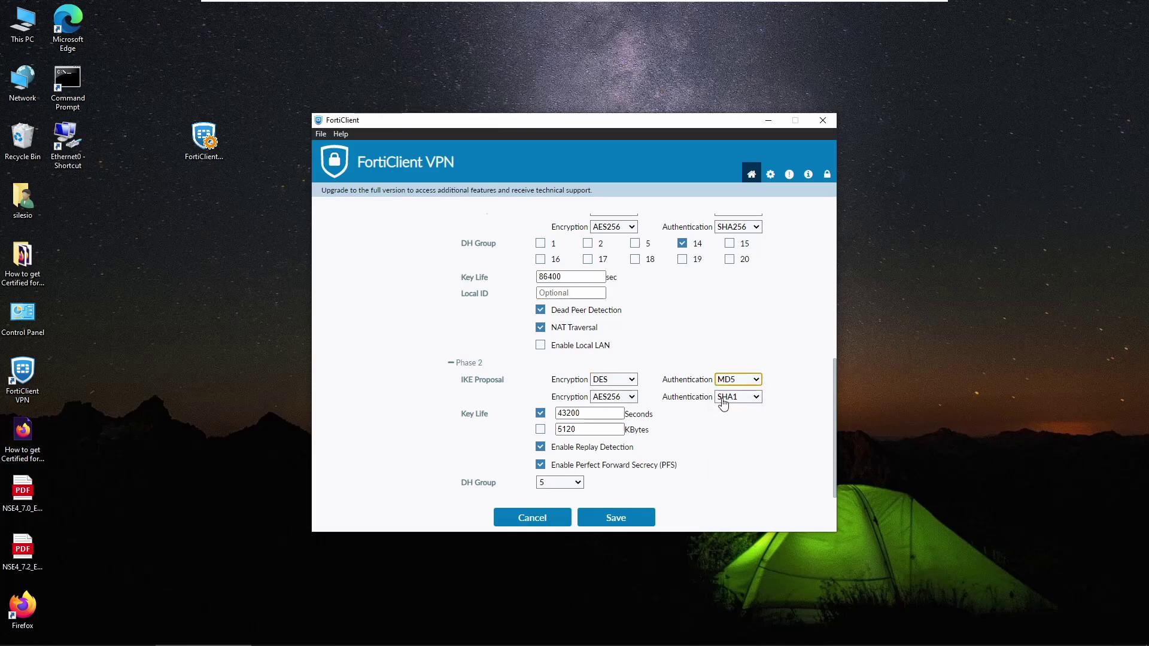
pyautogui.click(575, 484)
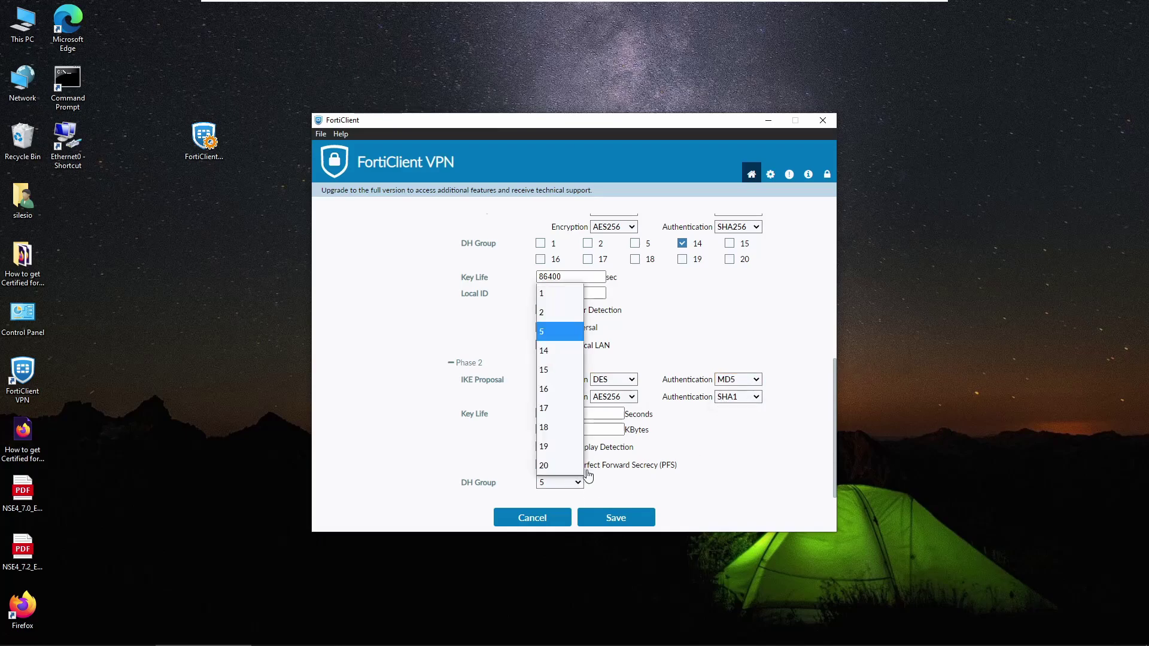
pyautogui.click(558, 350)
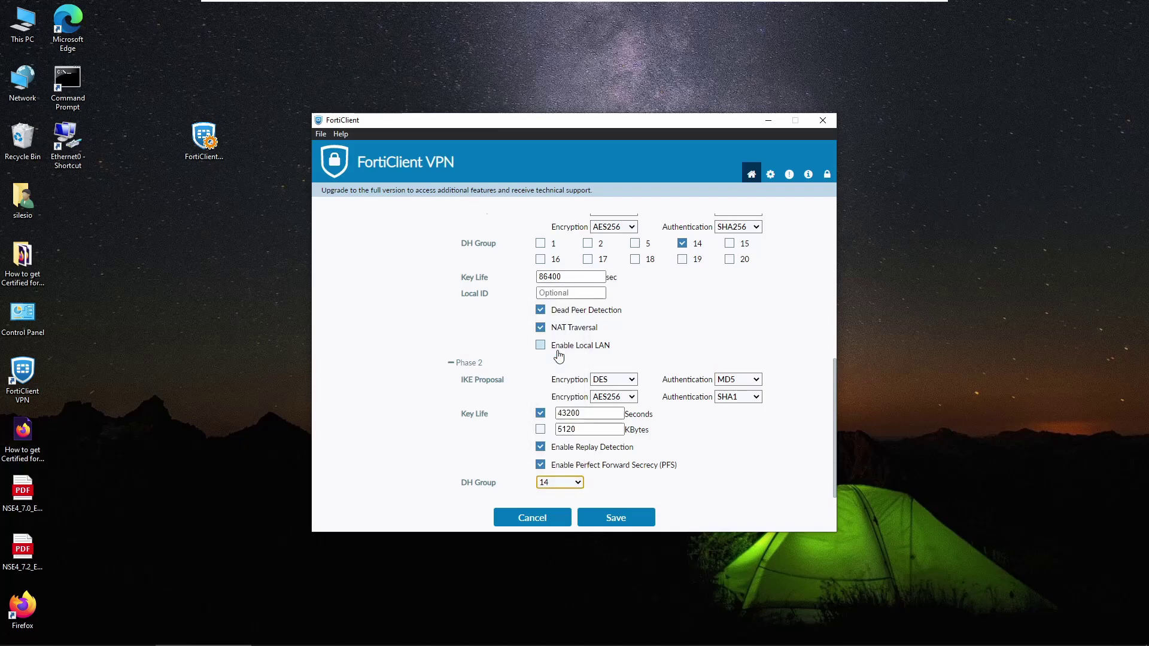
pyautogui.click(637, 520)
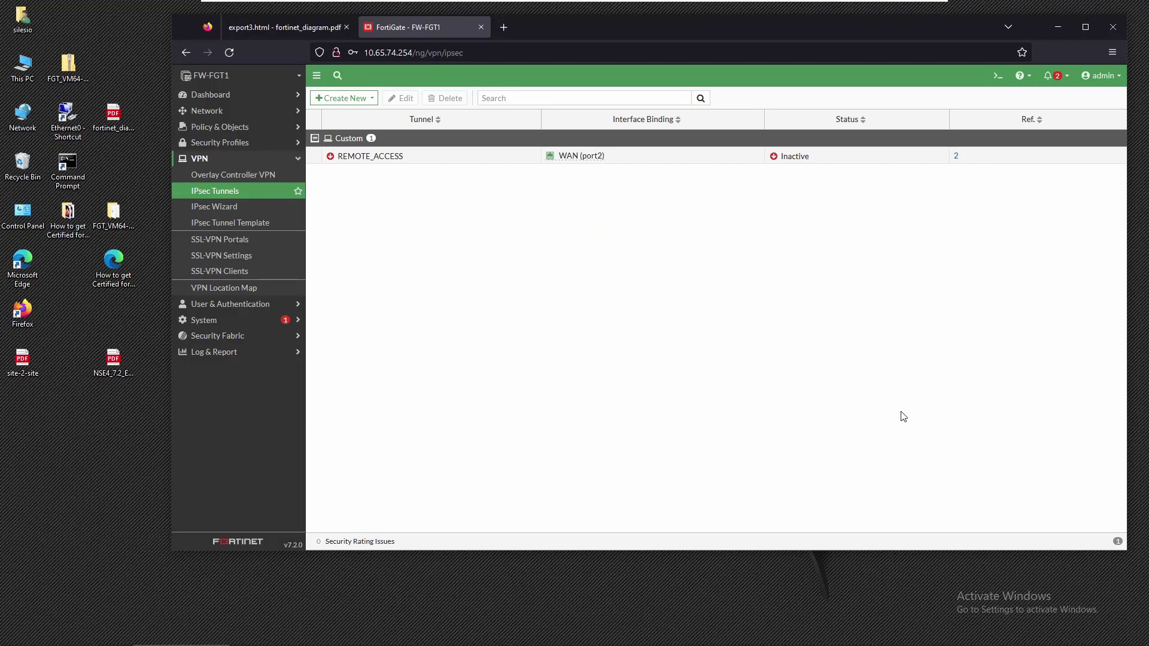
pyautogui.click(64, 154)
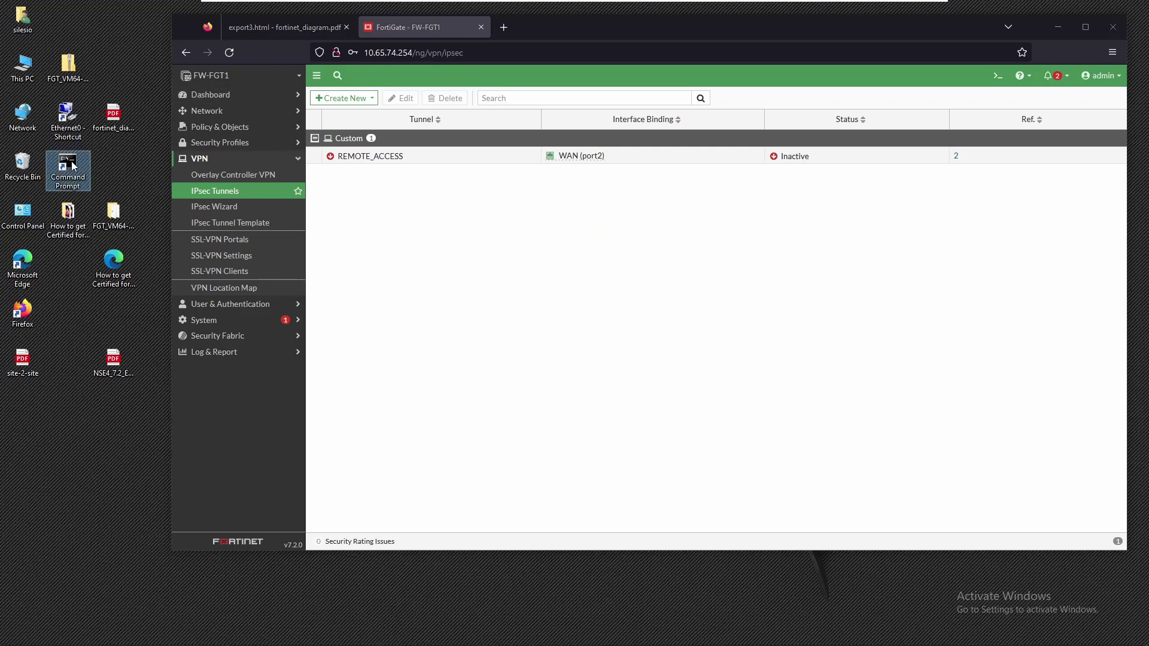
pyautogui.doubleClick(71, 161)
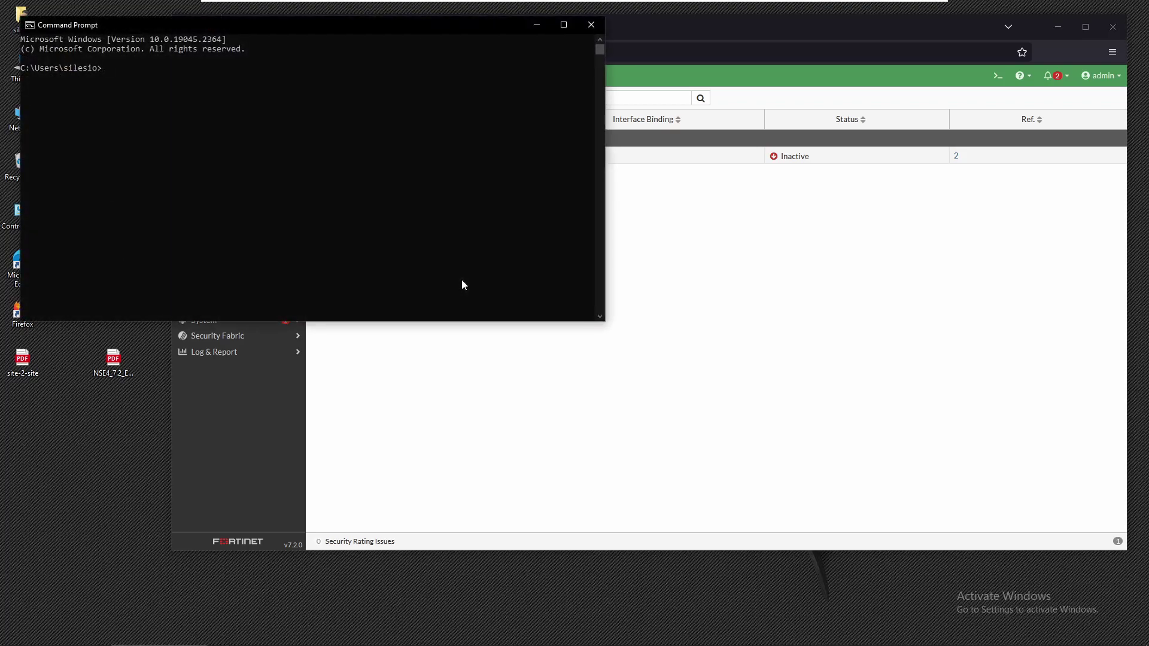
pyautogui.write('ssh admin@10.65.74.254')
pyautogui.press('Return')
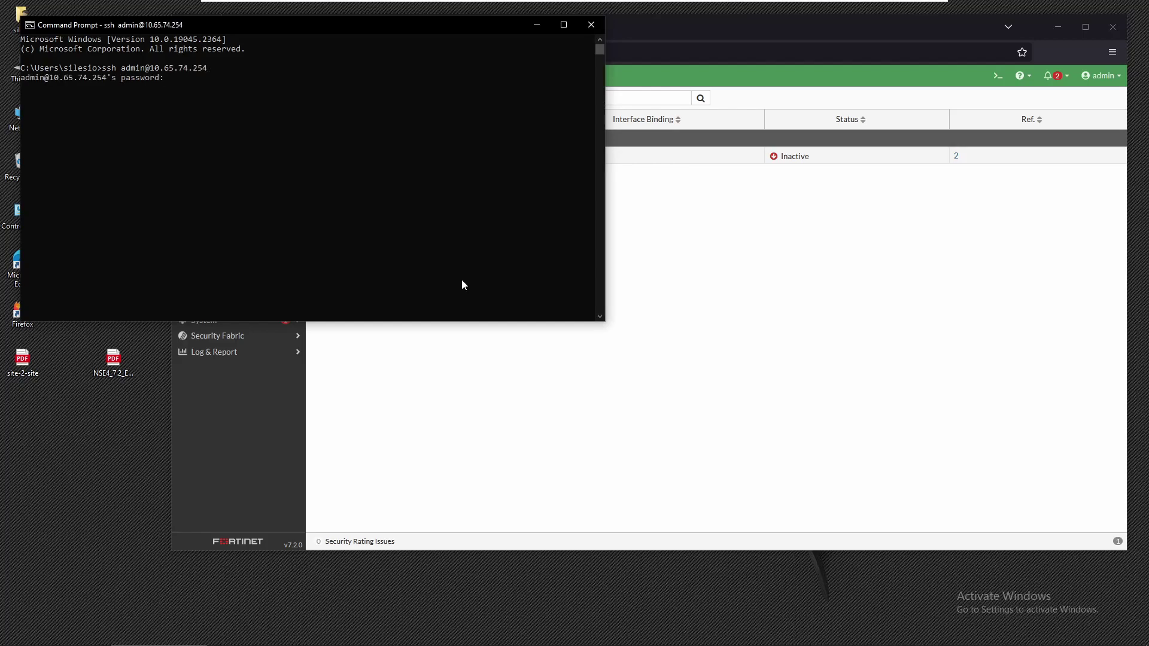
pyautogui.press('Return')
# - Enable IKE debugging with 'diagnose debug enable' and 'diagnose debug application ike -1'
pyautogui.write('debug')
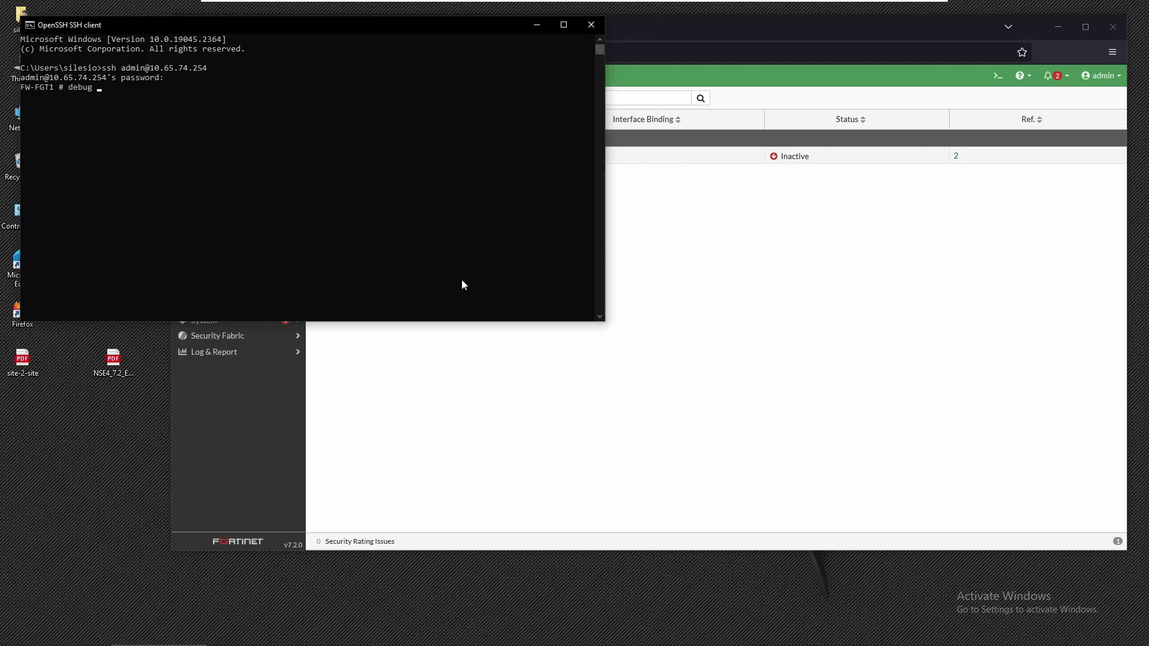
pyautogui.press('BackSpace')
pyautogui.press('BackSpace')
pyautogui.press('BackSpace')
pyautogui.press('BackSpace')
pyautogui.write('iagnose debug enable')
pyautogui.press('Return')
pyautogui.write('diagnose debug ')
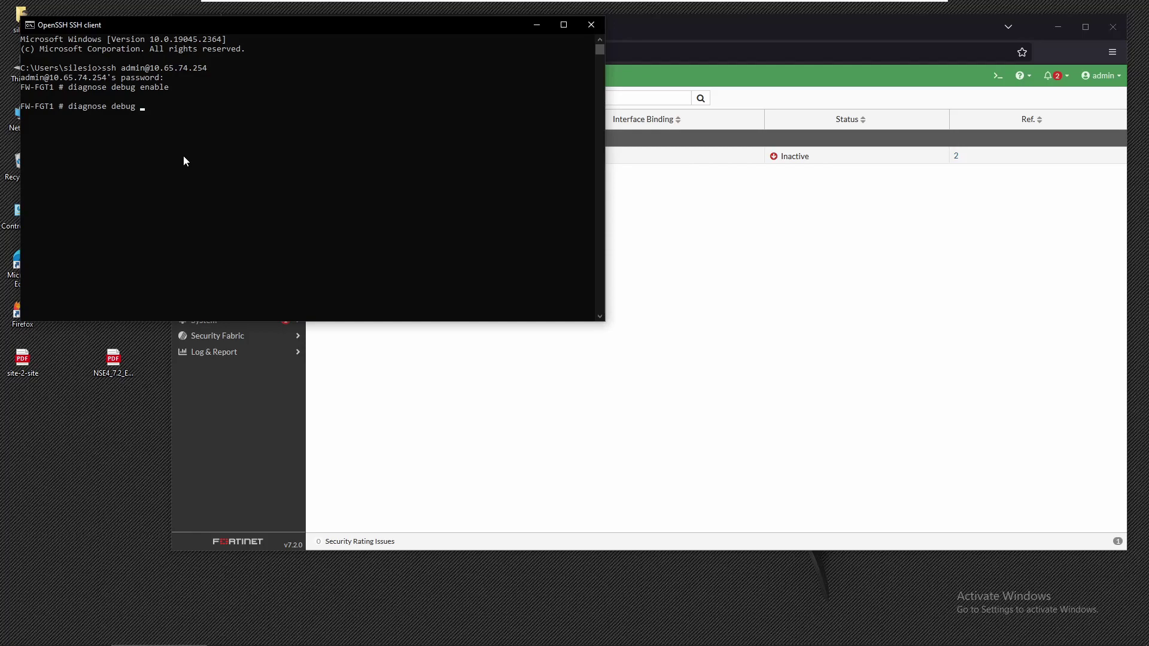
pyautogui.write('application ike -1')
pyautogui.press('Return')
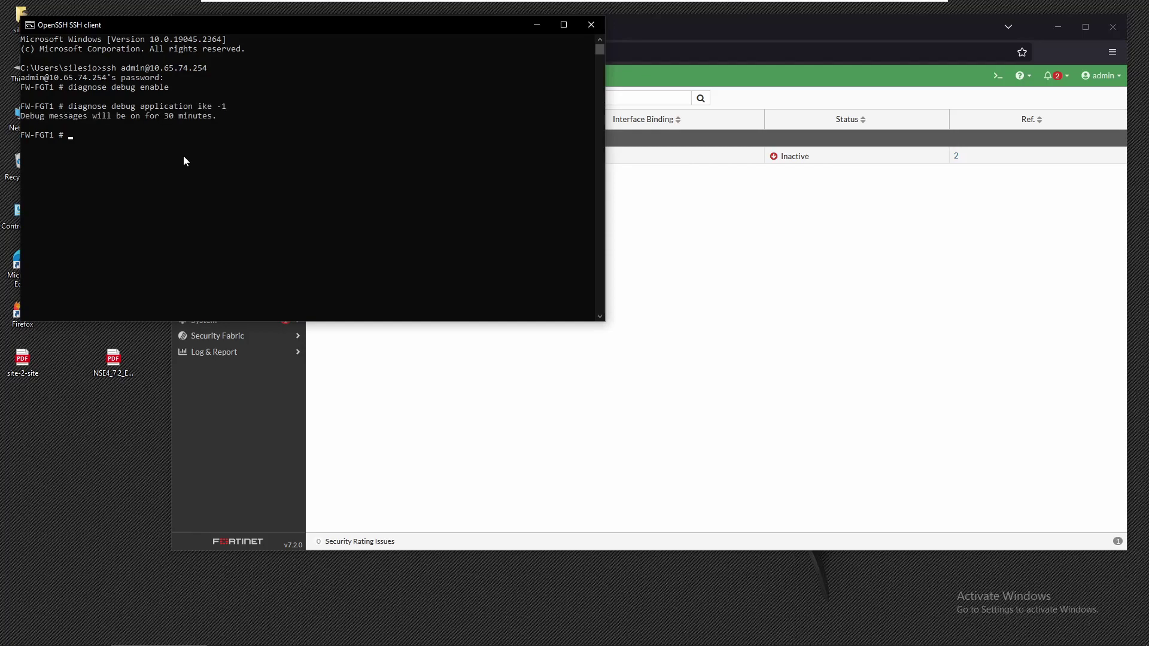
# - Run 'diagnose vpn ike gateway list' and 'diagnose vpn tunnel list' to show the tunnels
pyautogui.write('diagnose vpn ike gateway list')
pyautogui.press('Return')
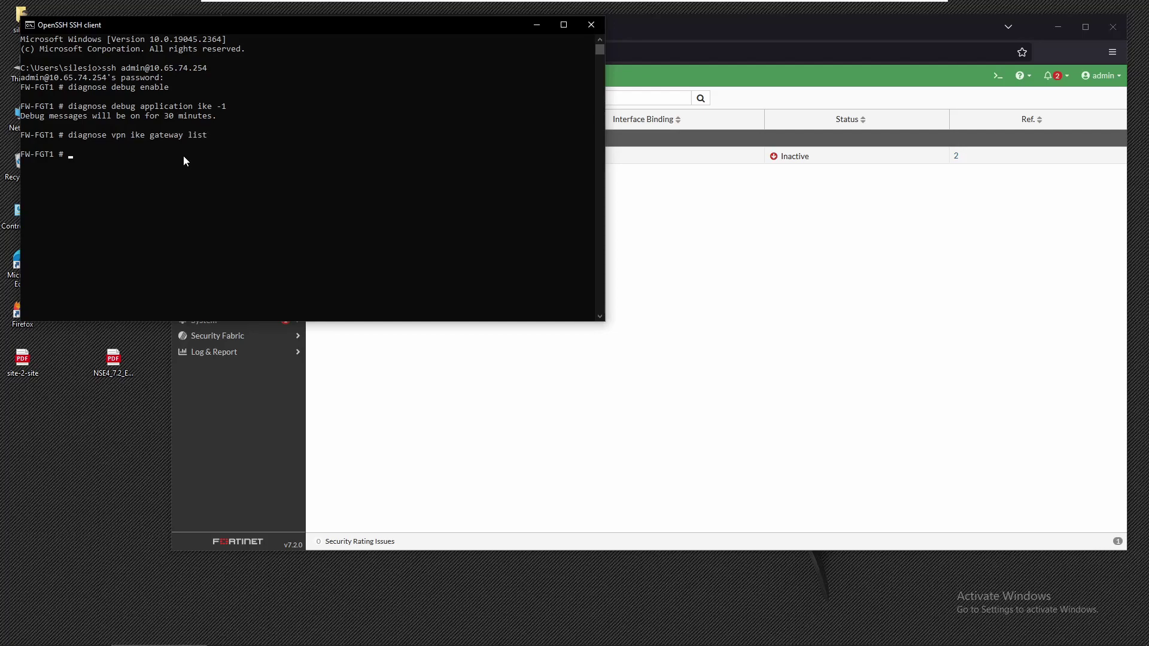
pyautogui.write('diagnose vpn tunnel list')
pyautogui.press('Return')
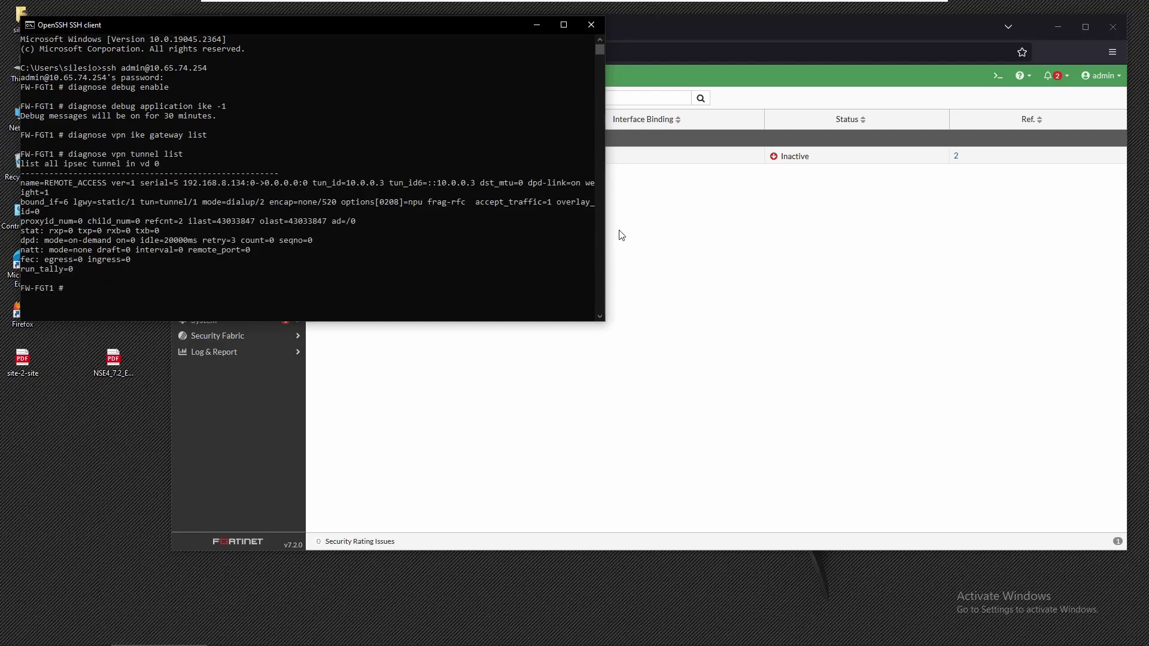
# - Enlarge the terminal window so the REMOTE_ACCESS tunnel details display unwrapped
pyautogui.moveTo(609, 228); pyautogui.dragTo(720, 229)
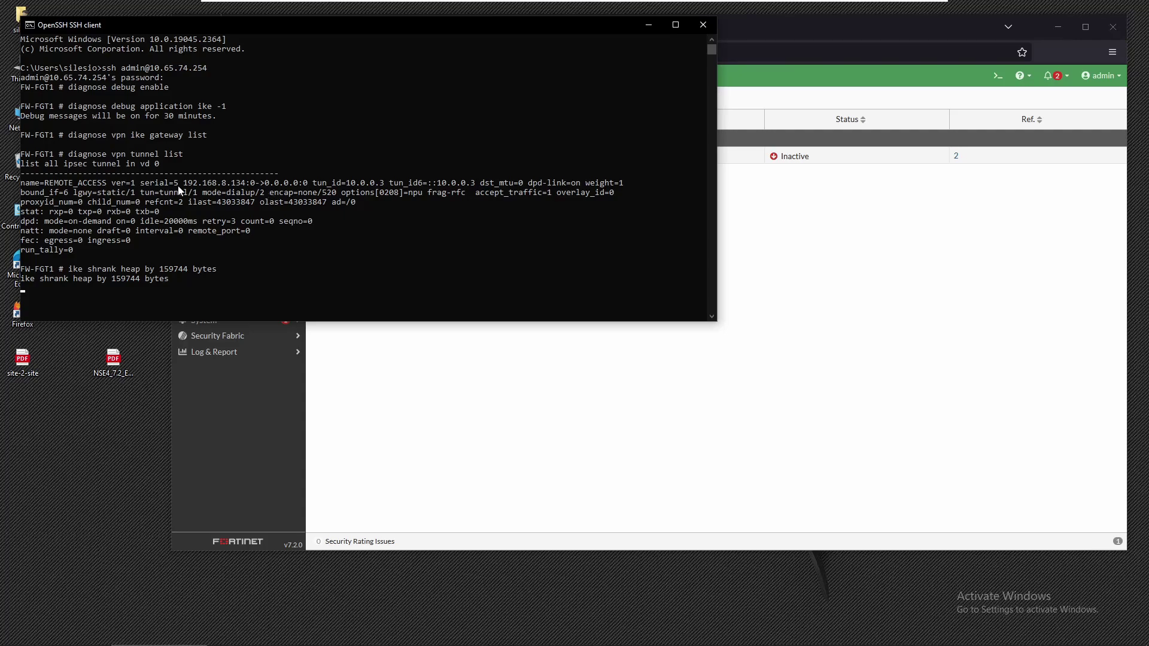
pyautogui.moveTo(183, 185); pyautogui.dragTo(210, 187)
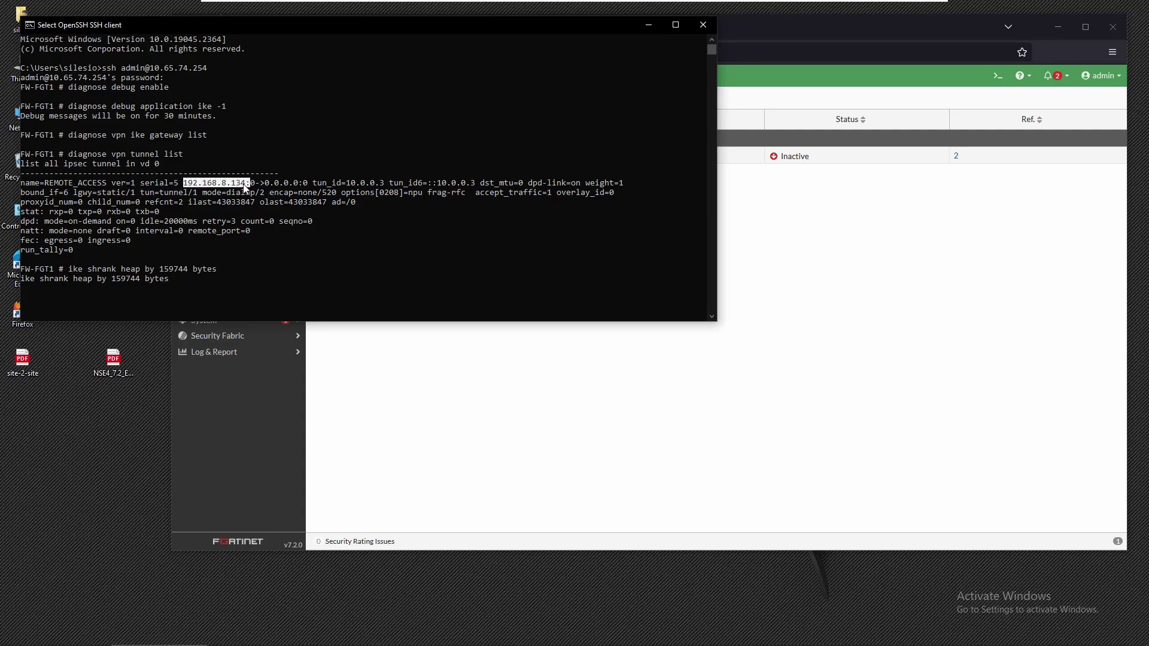
pyautogui.click(239, 185)
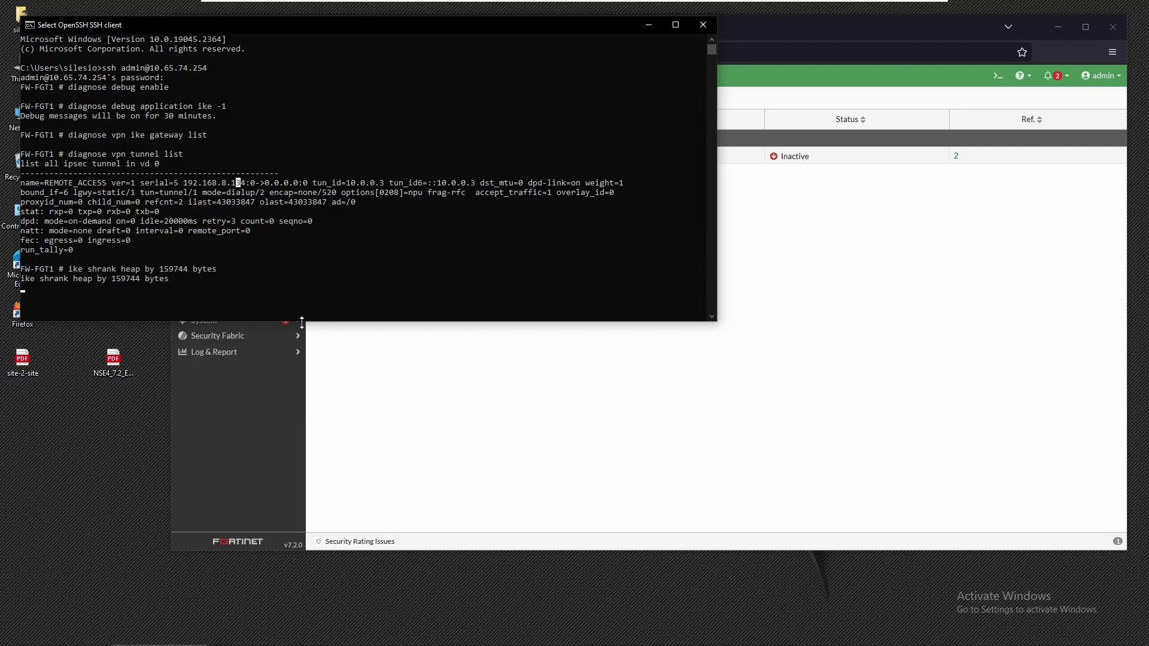
pyautogui.moveTo(351, 322); pyautogui.dragTo(333, 435)
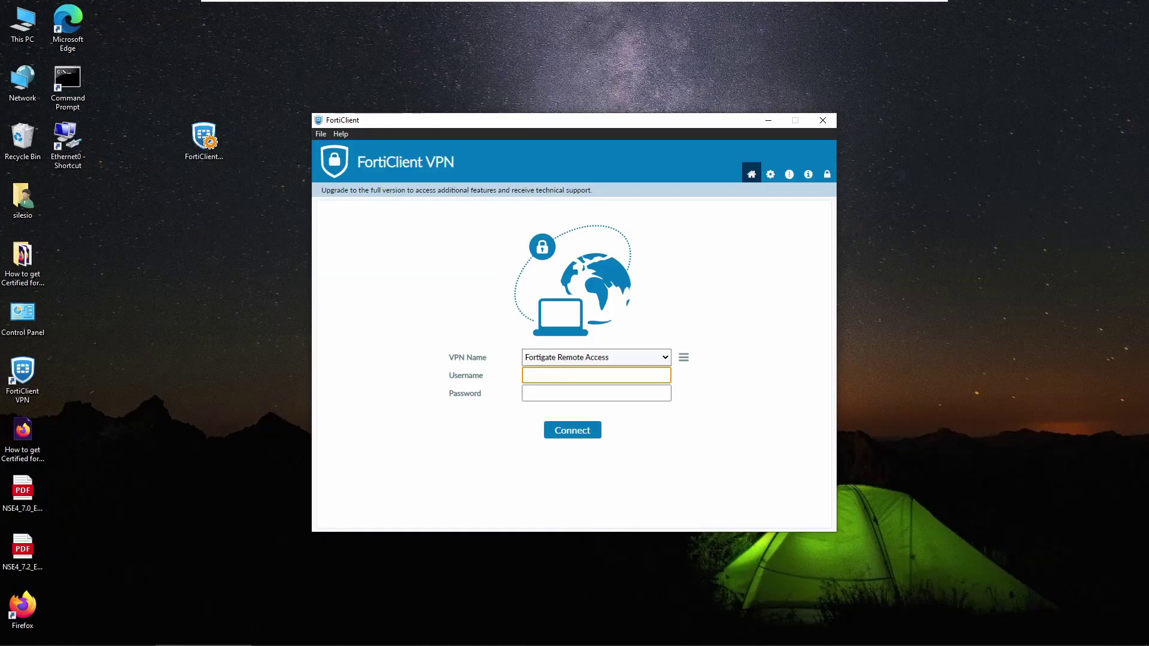
# - Log into FortiClient with the VPN username and password to connect Fortigate Remote Access
pyautogui.write('carvalho')
pyautogui.press('Tab')
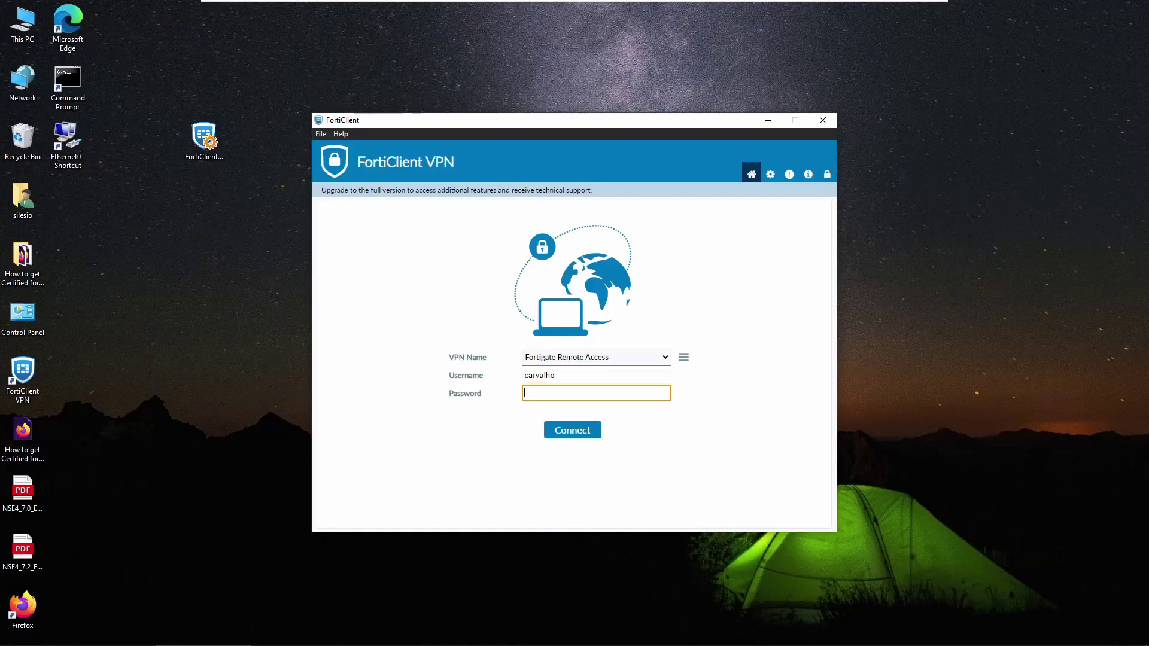
pyautogui.write('*********')
pyautogui.press('Return')
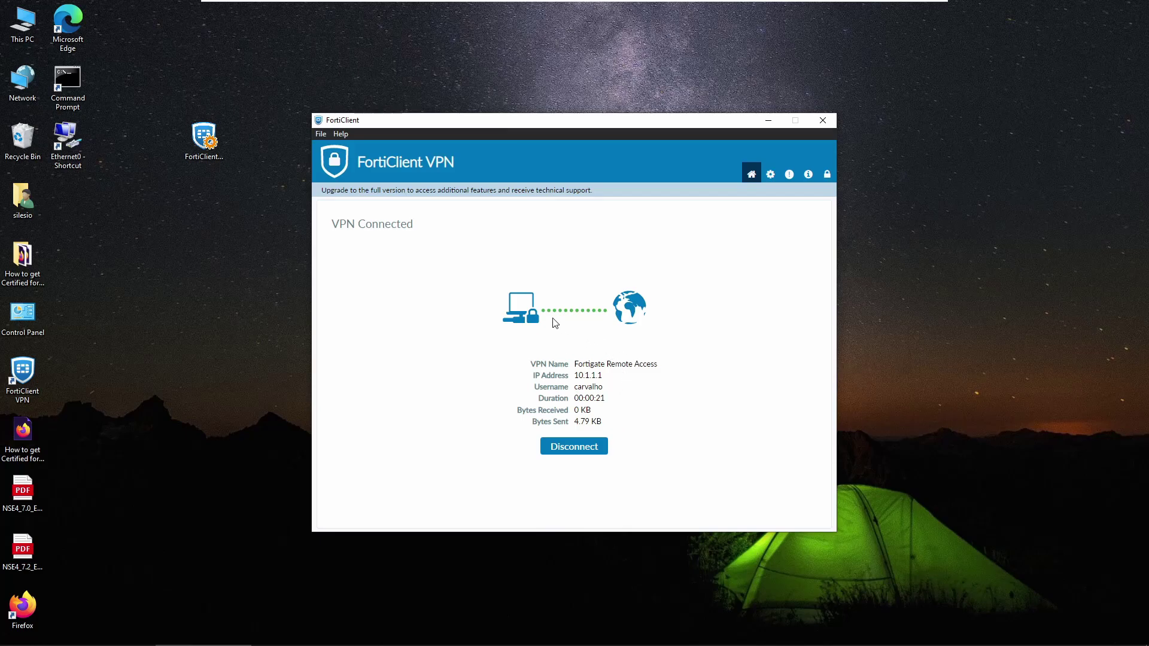
# - Launch Remote Desktop Connection from the Windows start search
pyautogui.press('super')
pyautogui.write('remote')
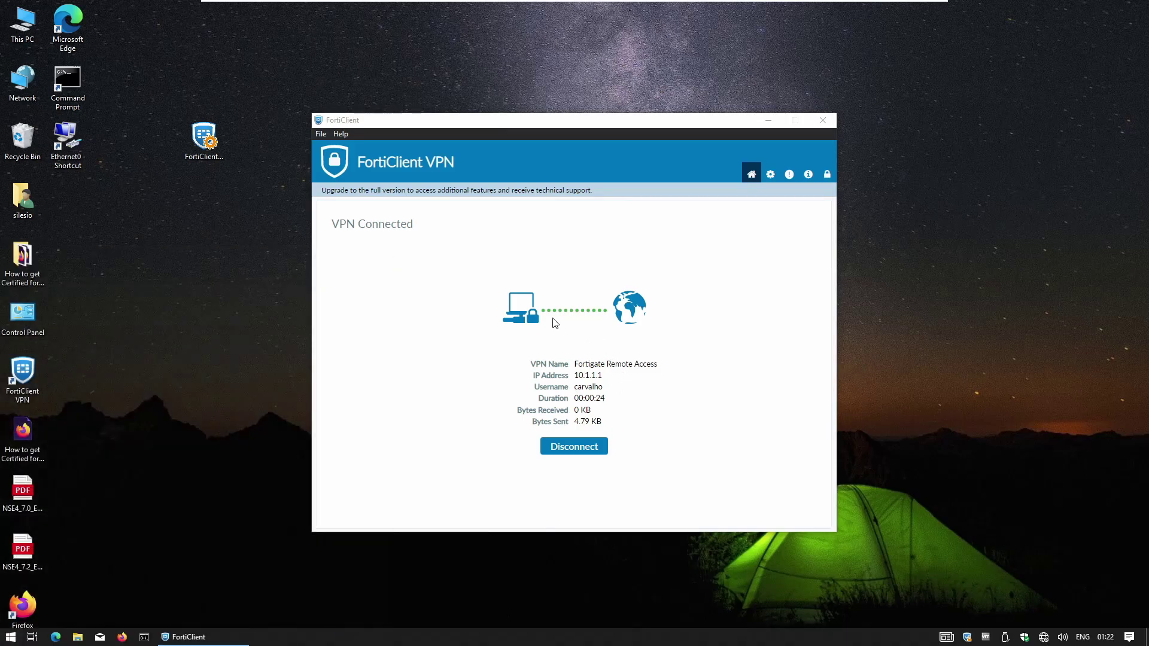
pyautogui.click(157, 321)
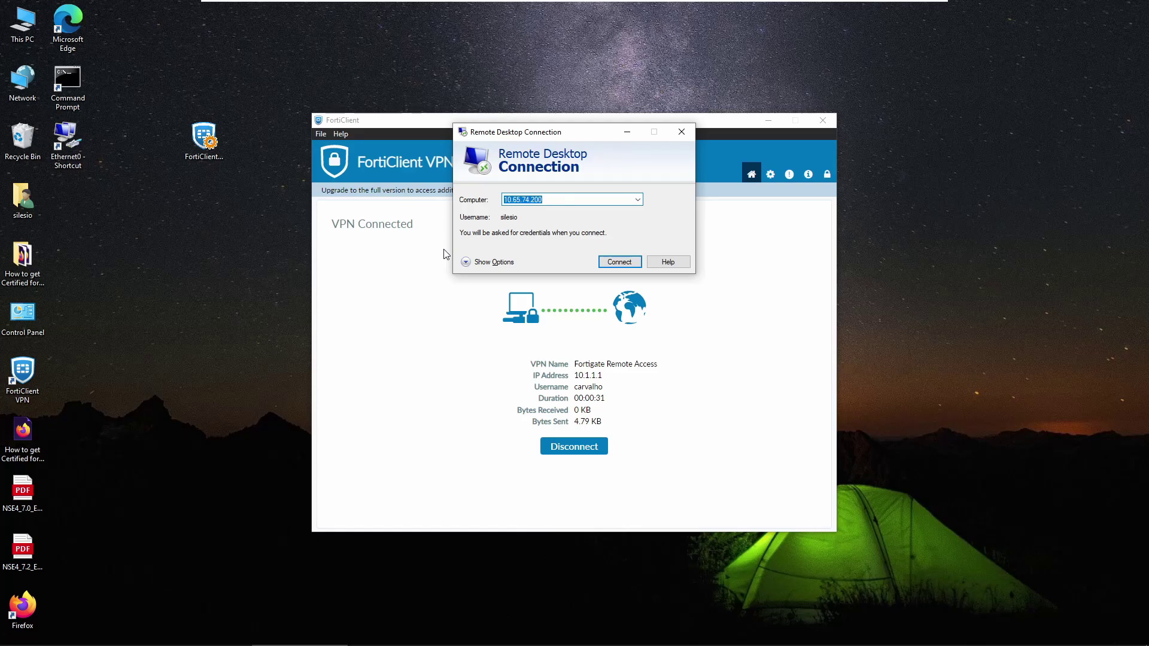
# - After the failed connection to 10.65.74.200, change the target computer to 10.65.74.2 and connect
pyautogui.press('Return')
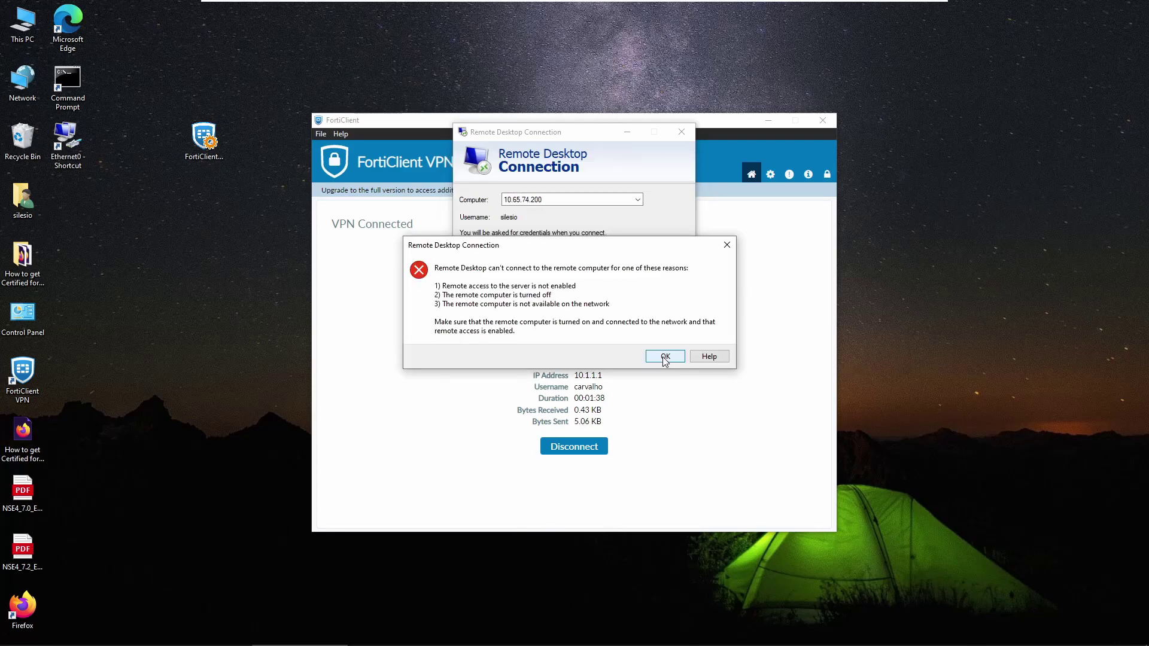
pyautogui.click(664, 357)
pyautogui.click(542, 200)
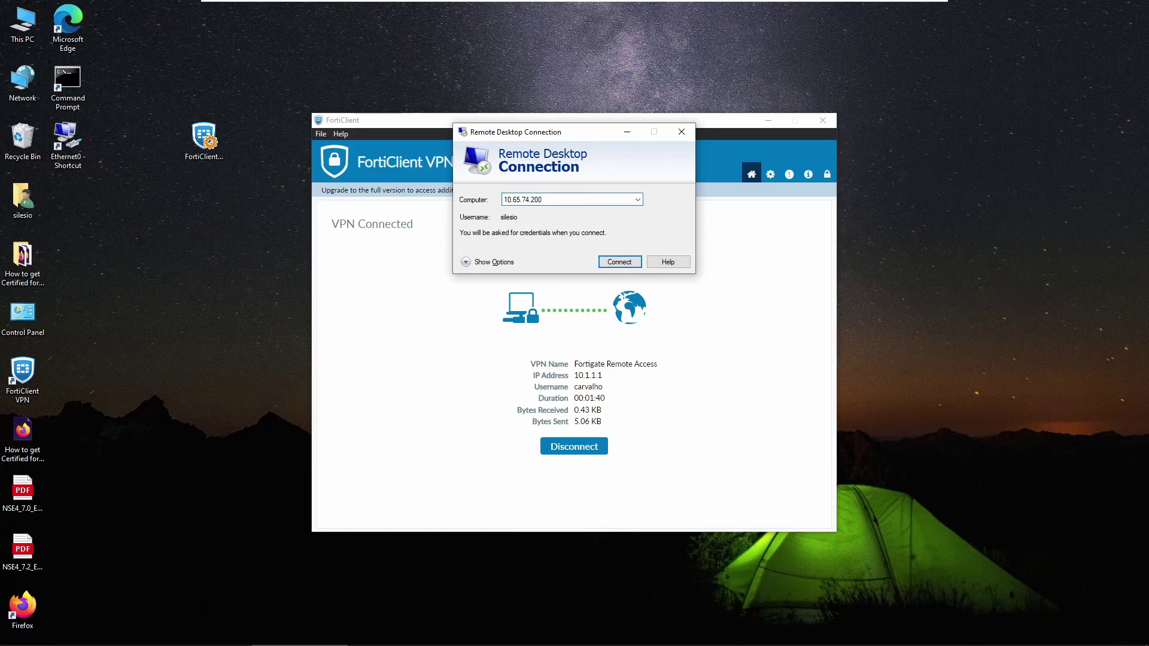
pyautogui.press('BackSpace')
pyautogui.press('BackSpace')
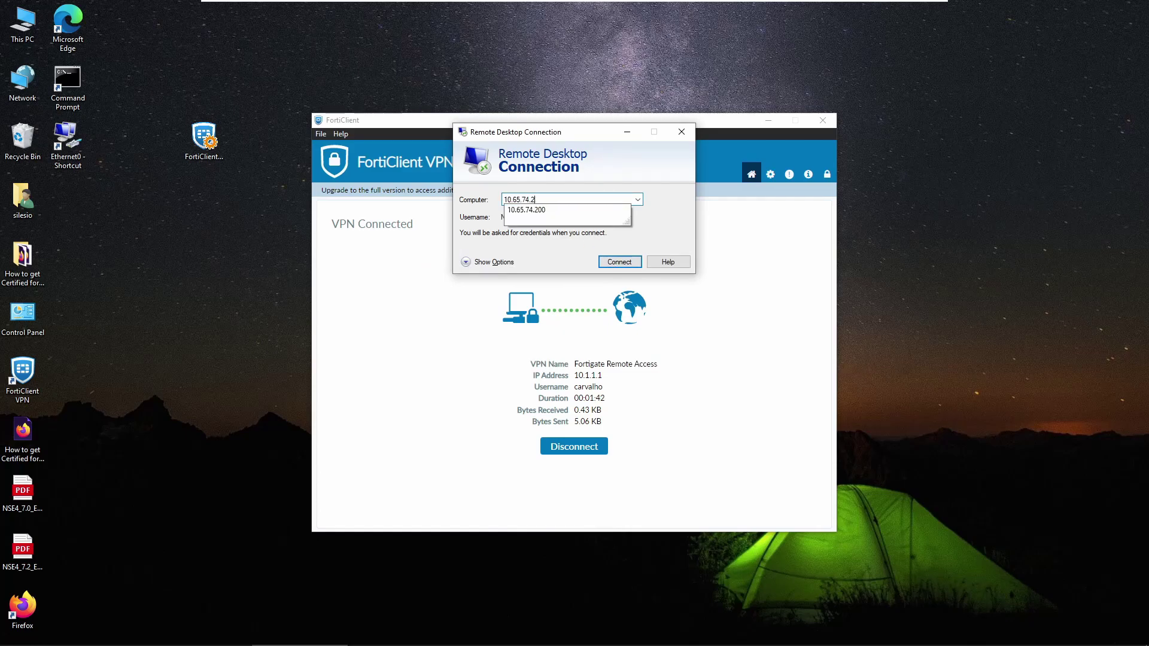
pyautogui.click(532, 236)
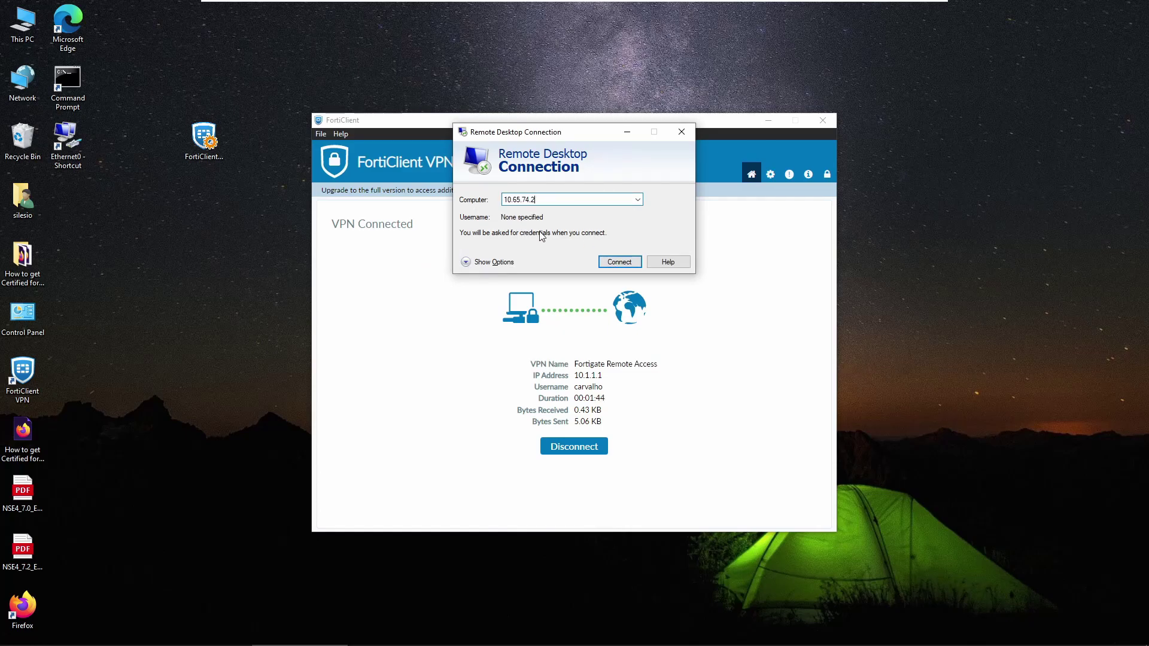
pyautogui.click(622, 262)
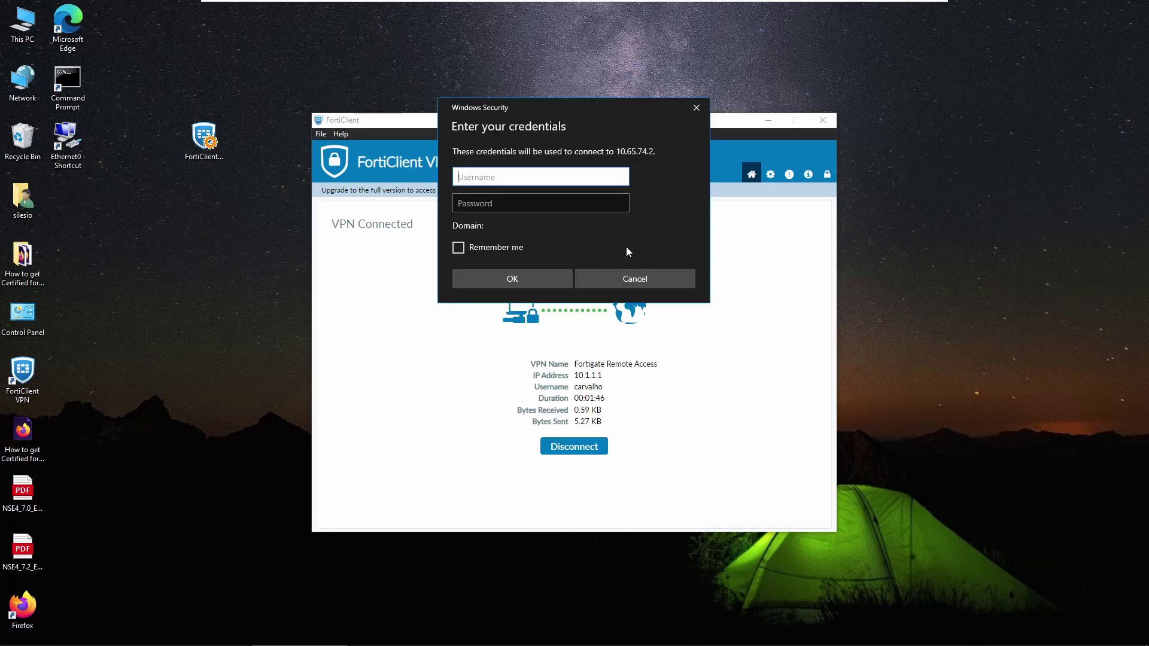
# - Sign in with the remote user's name and password and accept the untrusted certificate
pyautogui.write('silesio')
pyautogui.press('Tab')
pyautogui.write('****')
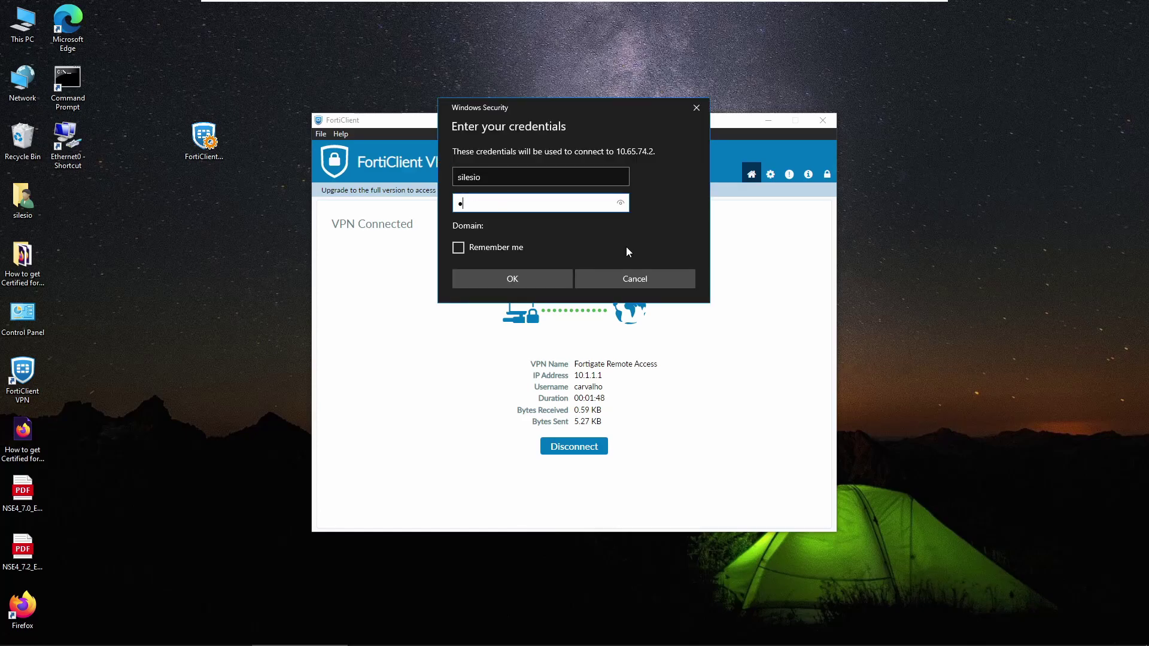
pyautogui.press('BackSpace')
pyautogui.press('BackSpace')
pyautogui.press('BackSpace')
pyautogui.press('BackSpace')
pyautogui.write('********')
pyautogui.press('Return')
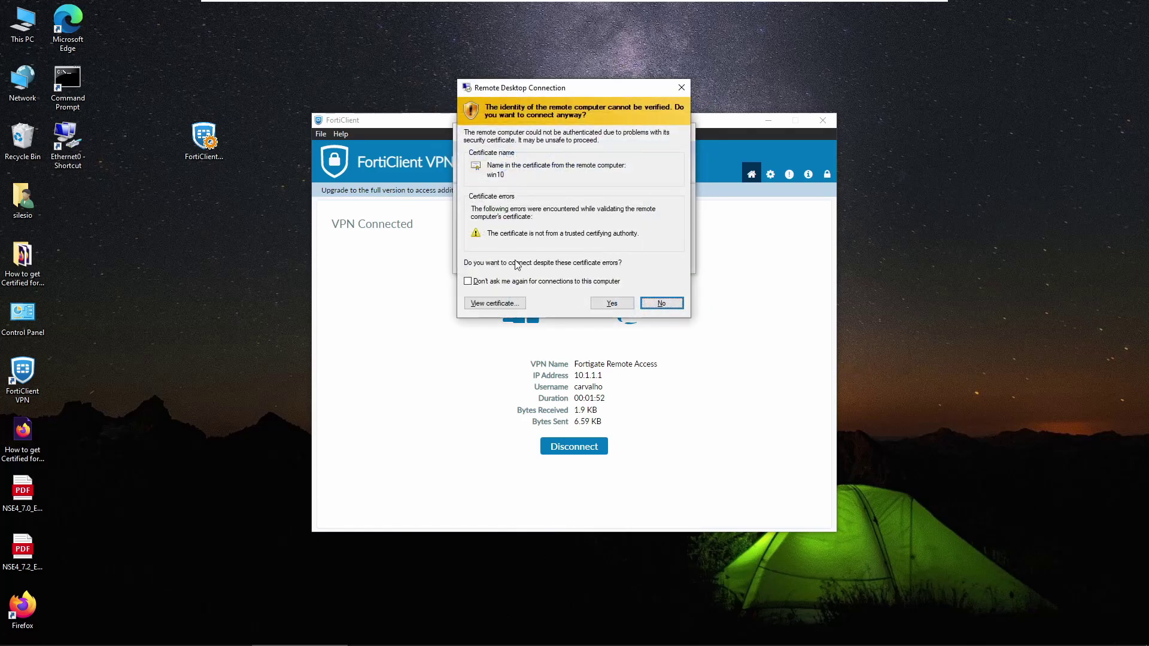
pyautogui.click(612, 303)
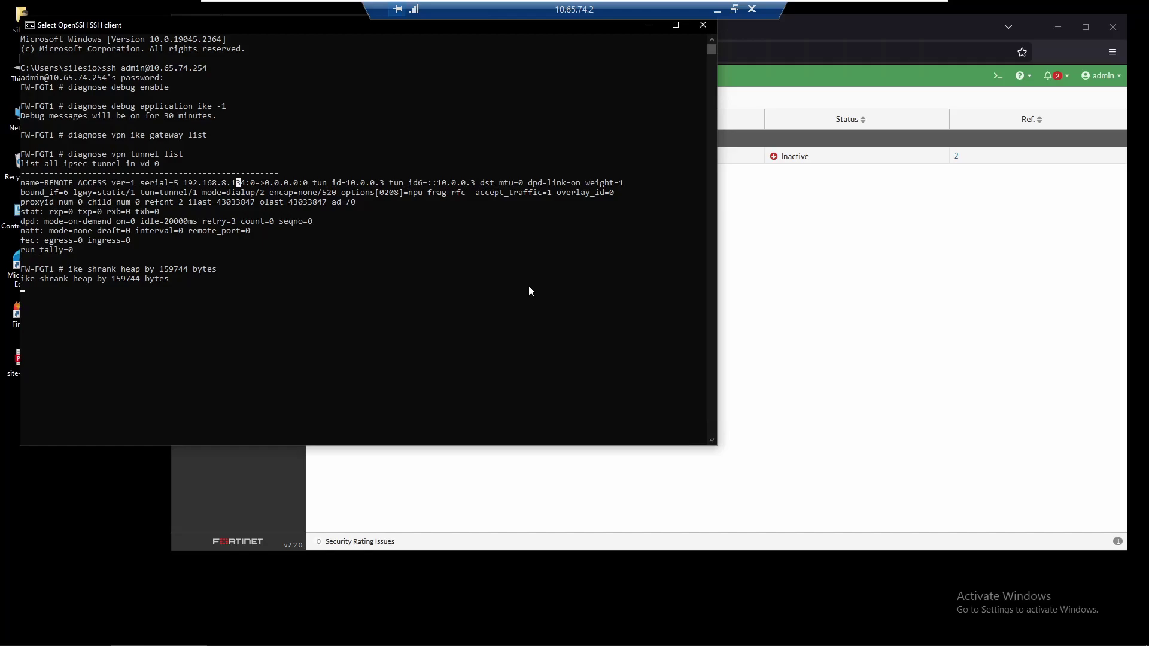
# - Refresh IPsec Tunnels to confirm 1 dialup connection, then view Log & Report System Events
pyautogui.click(856, 263)
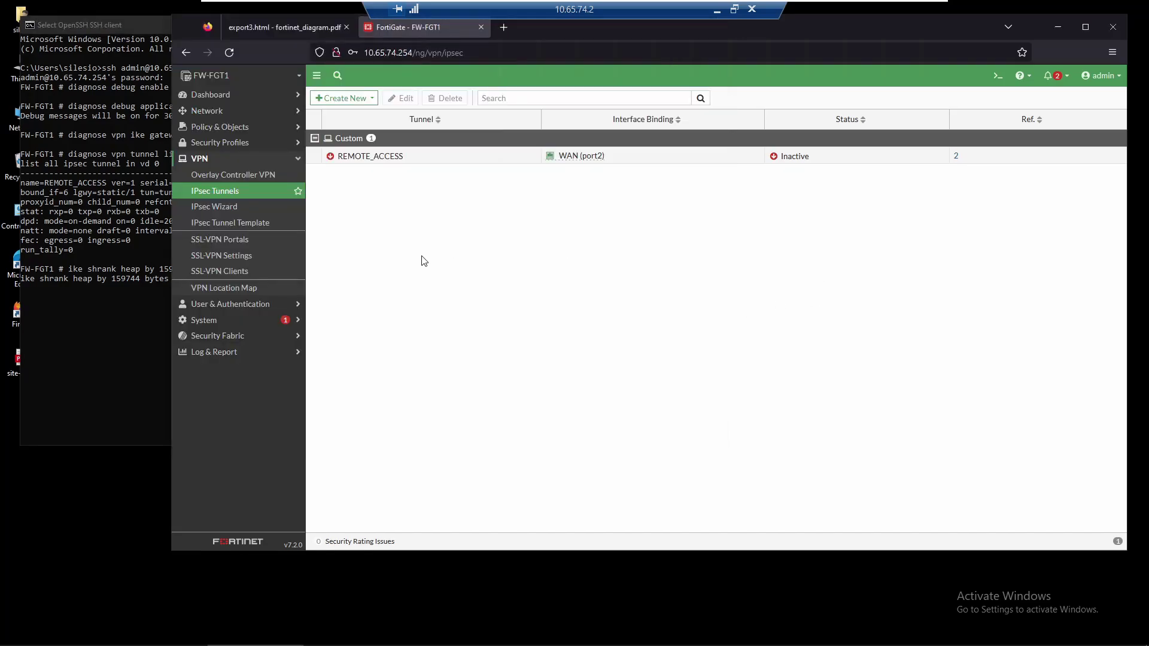
pyautogui.click(225, 189)
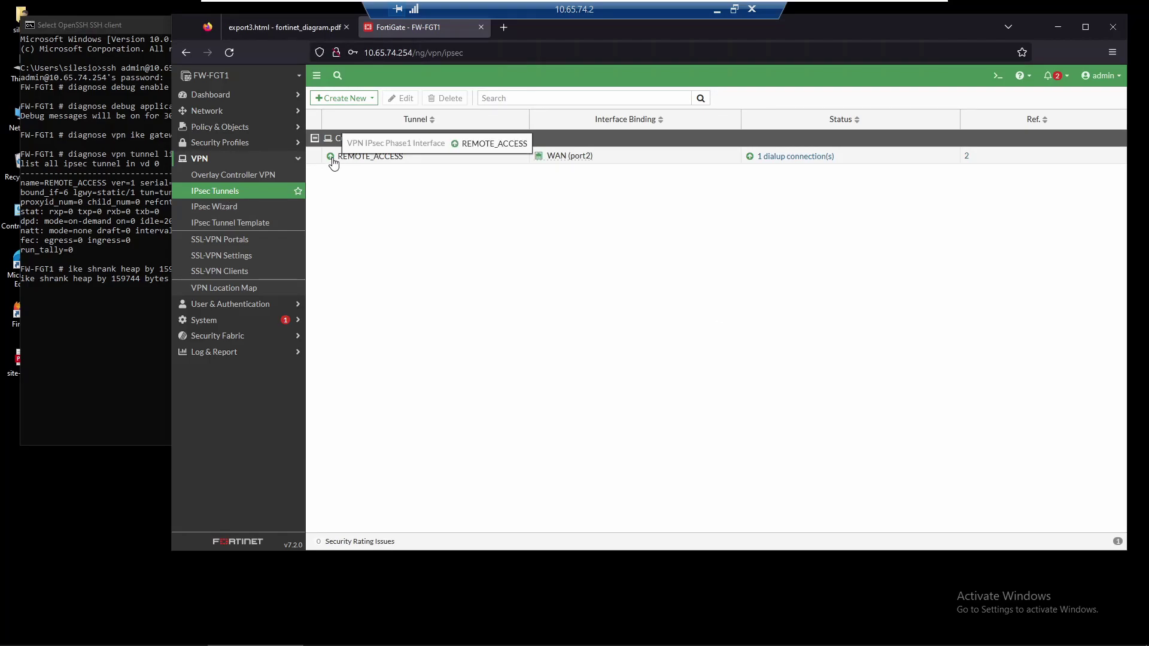
pyautogui.click(243, 354)
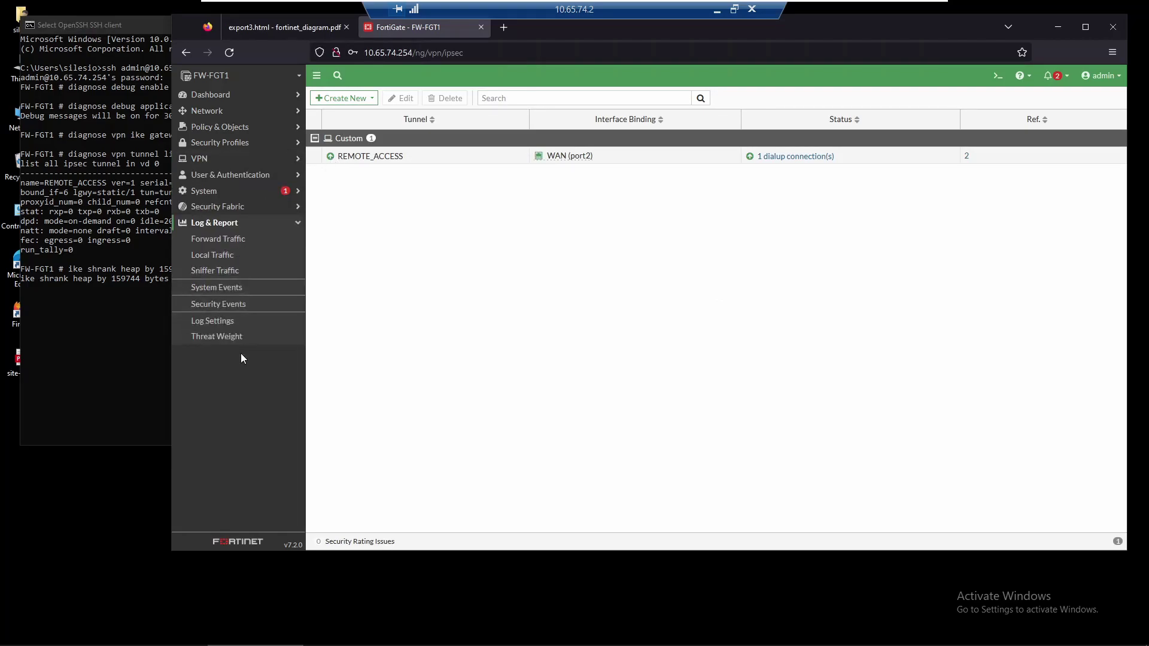
pyautogui.click(239, 293)
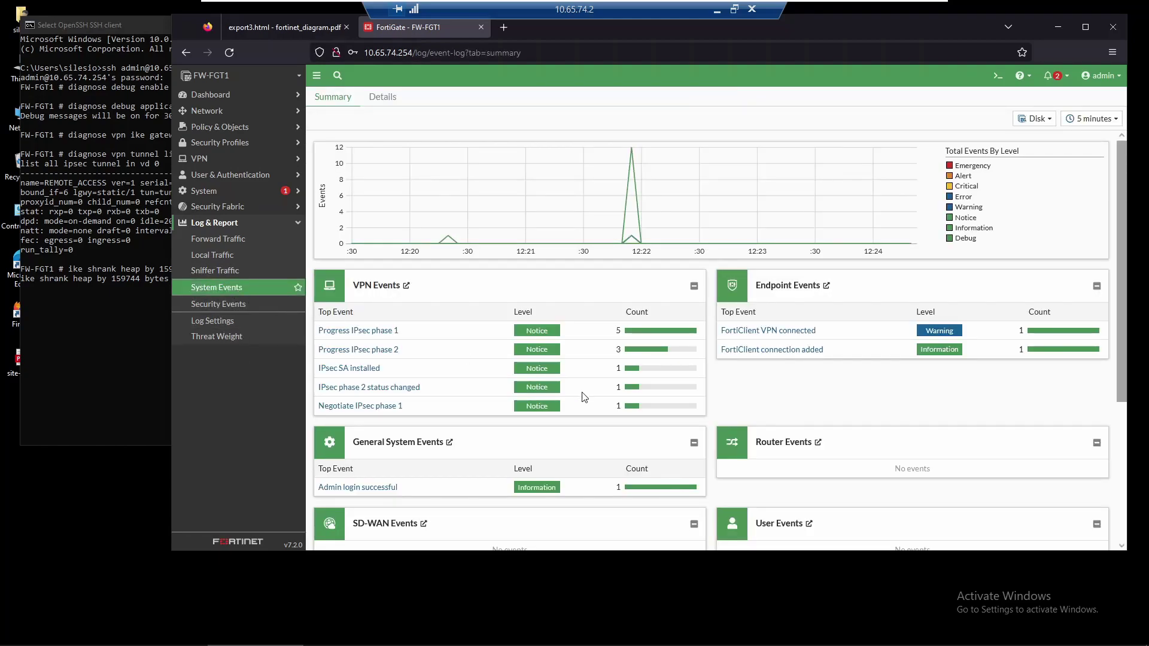